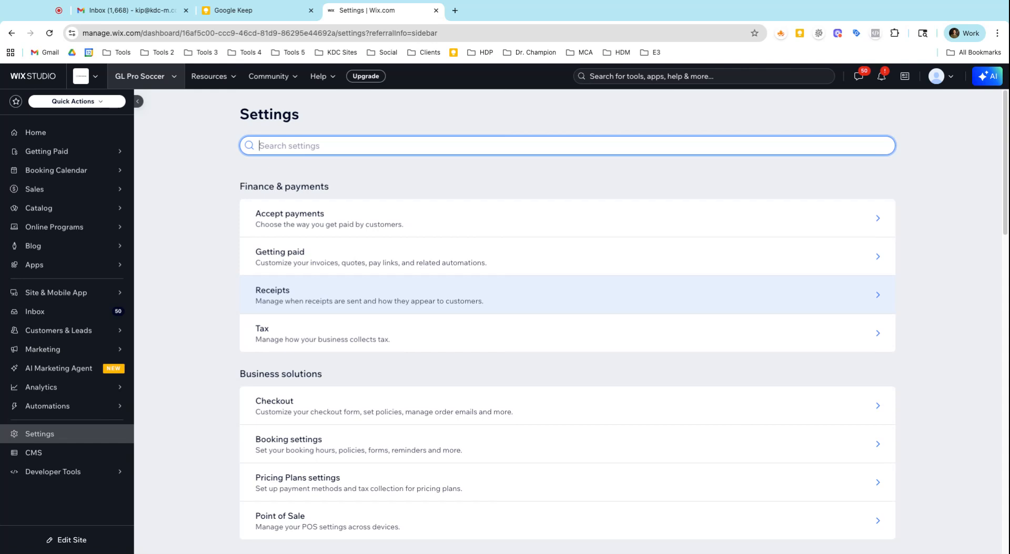
Go to the booking settings and open the list of booking forms under Online Bookings.
{"action": "scroll", "coordinate": [140, 391], "scroll_direction": "down", "scroll_amount": 4}
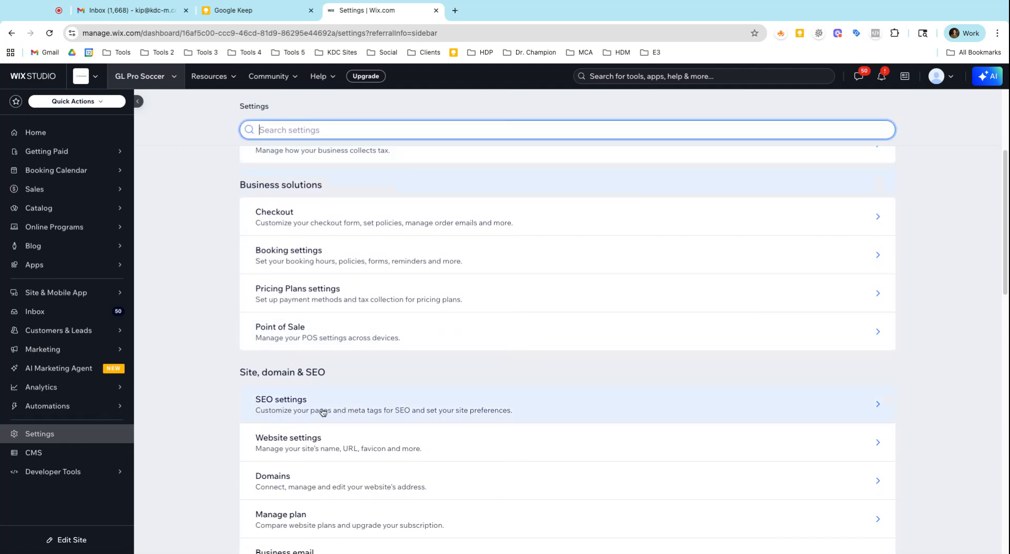
{"action": "scroll", "coordinate": [338, 401], "scroll_direction": "down", "scroll_amount": 2}
{"action": "scroll", "coordinate": [346, 397], "scroll_direction": "down", "scroll_amount": 3}
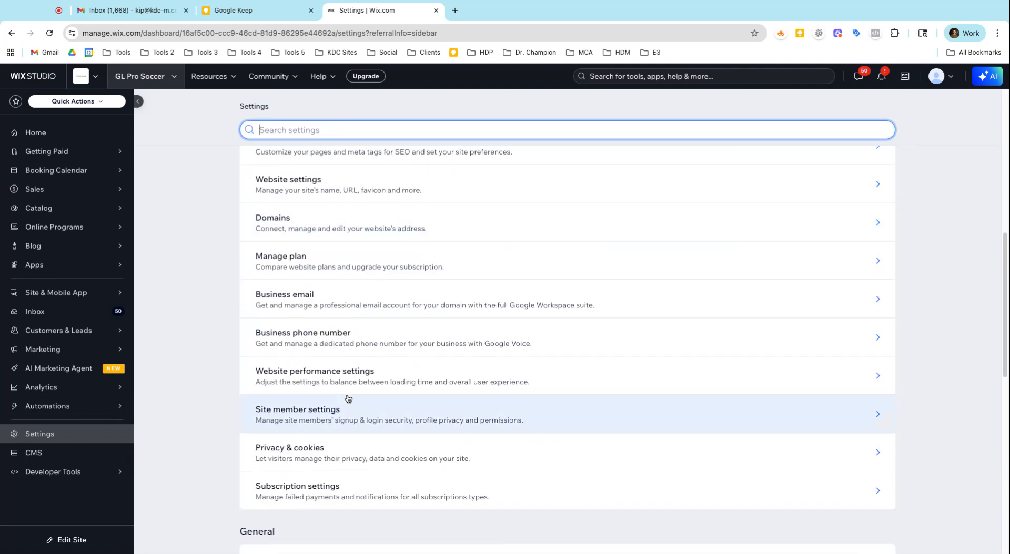
{"action": "scroll", "coordinate": [348, 400], "scroll_direction": "down", "scroll_amount": 4}
{"action": "scroll", "coordinate": [347, 402], "scroll_direction": "up", "scroll_amount": 10}
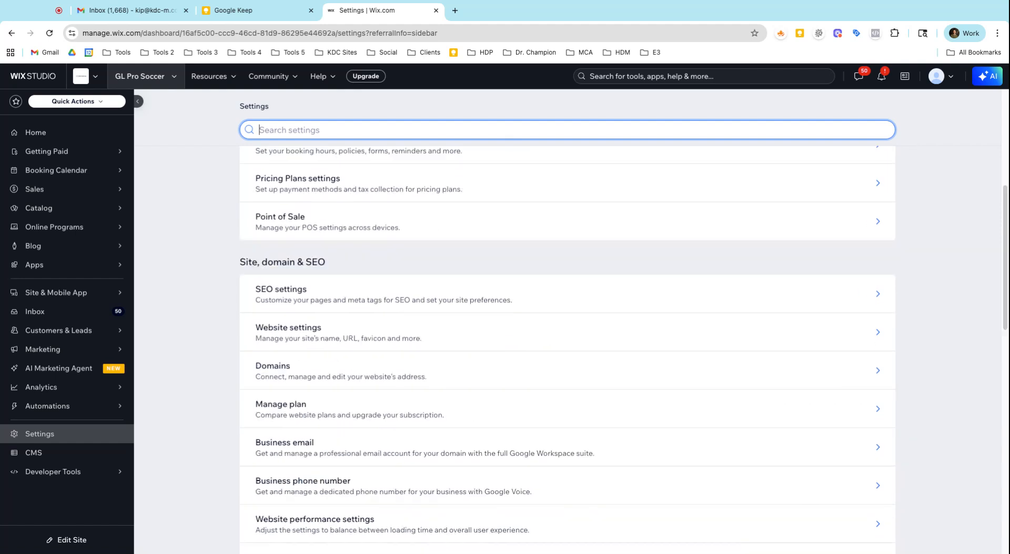
{"action": "left_click", "coordinate": [342, 288]}
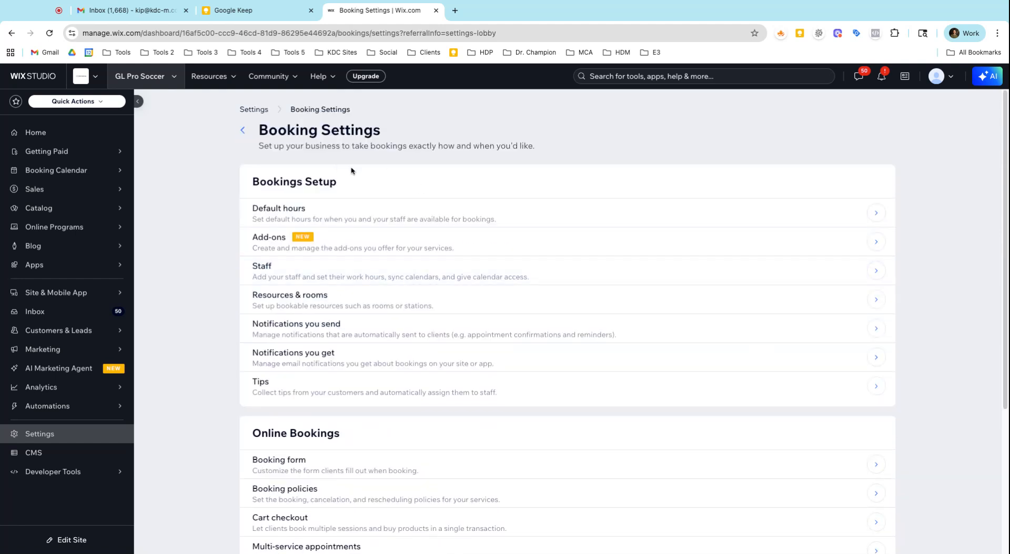
{"action": "scroll", "coordinate": [395, 284], "scroll_direction": "down", "scroll_amount": 3}
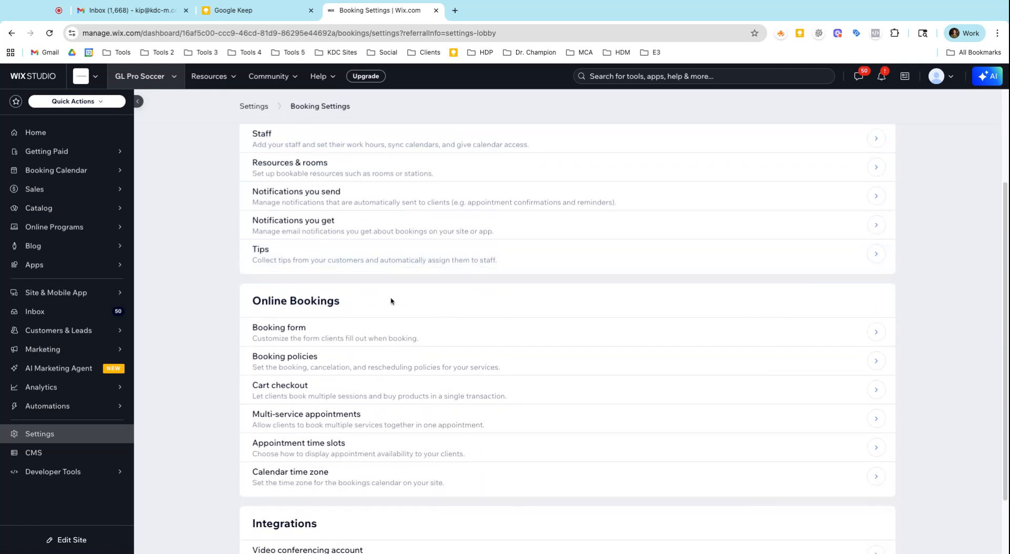
{"action": "left_click", "coordinate": [355, 336]}
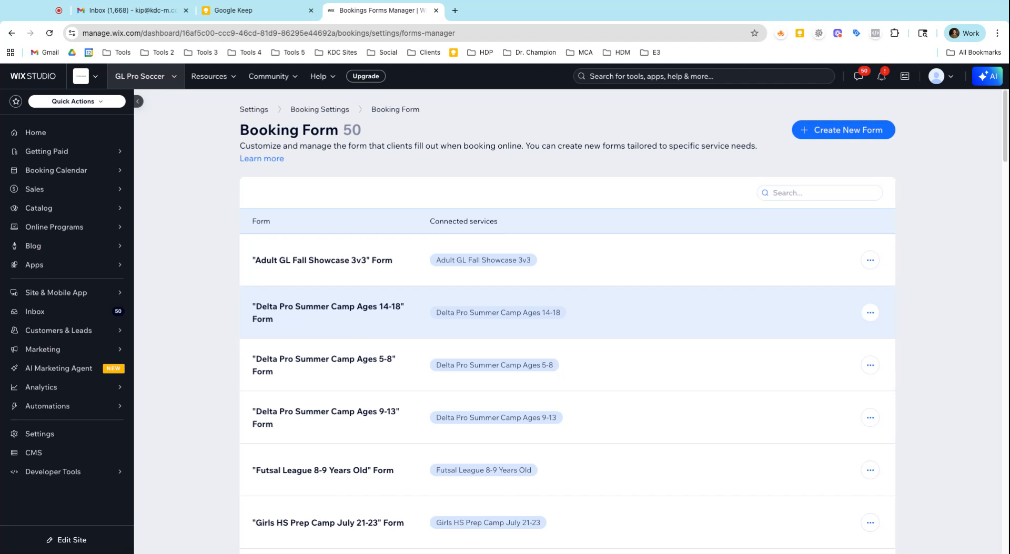
Search the booking forms for "soccer" and open the fields of the "Soccer Tennis Tournament - Kids 14-18" form for editing.
{"action": "left_click", "coordinate": [786, 194]}
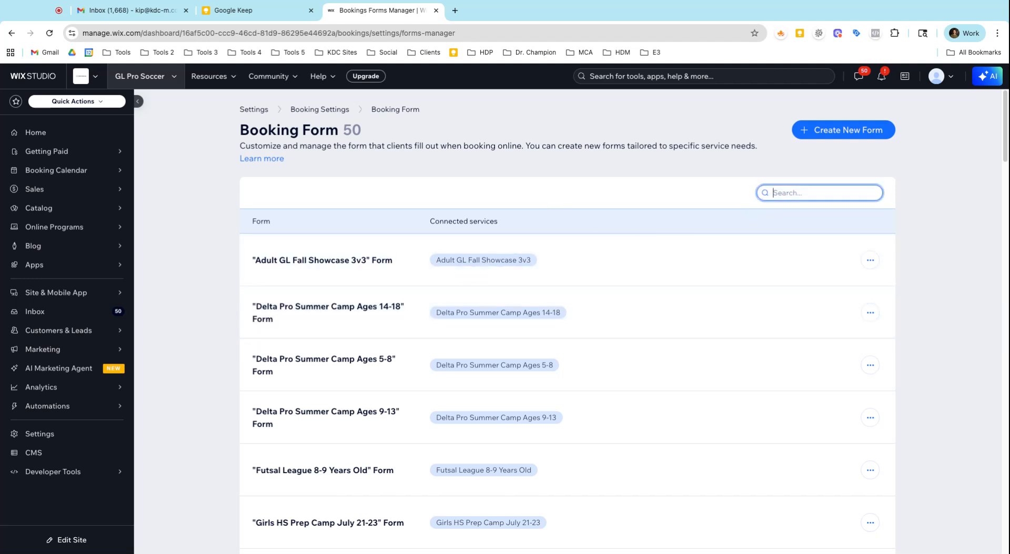
{"action": "type", "text": "\"soccer"}
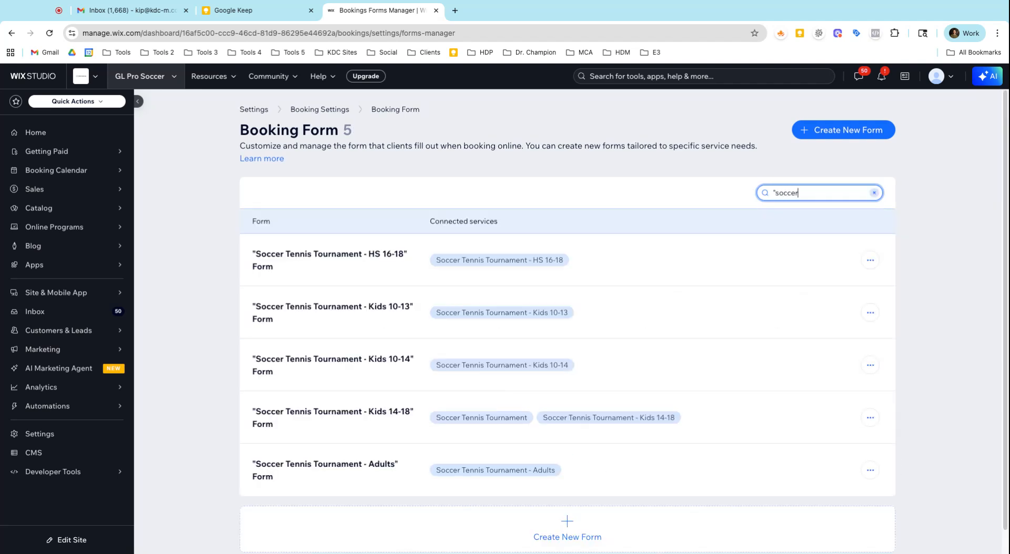
{"action": "left_click", "coordinate": [867, 418]}
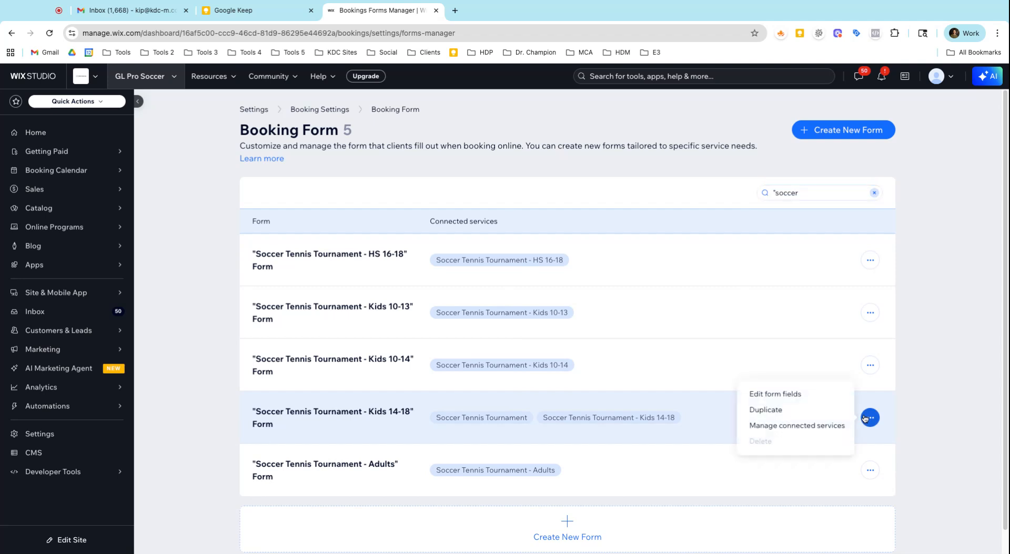
{"action": "left_click", "coordinate": [808, 400]}
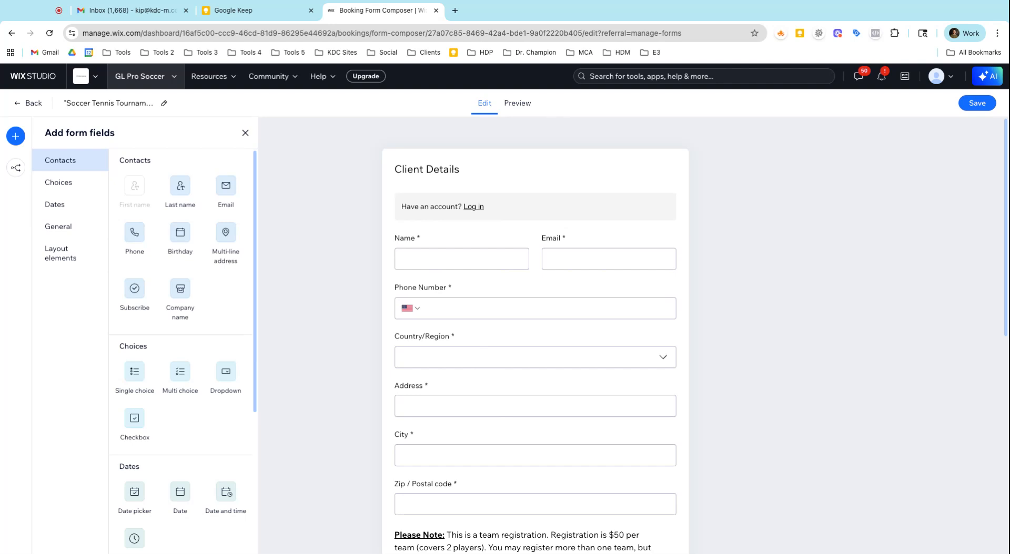
Examine the form from client details to the last question, including the team registration note and the player, team name, age and type fields.
{"action": "scroll", "coordinate": [537, 271], "scroll_direction": "down", "scroll_amount": 3}
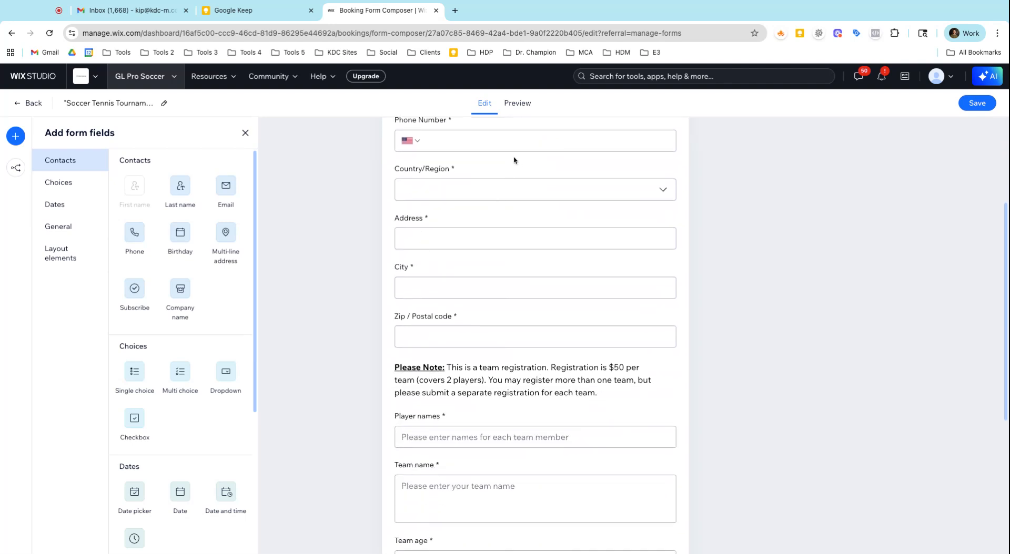
{"action": "scroll", "coordinate": [496, 289], "scroll_direction": "down", "scroll_amount": 3}
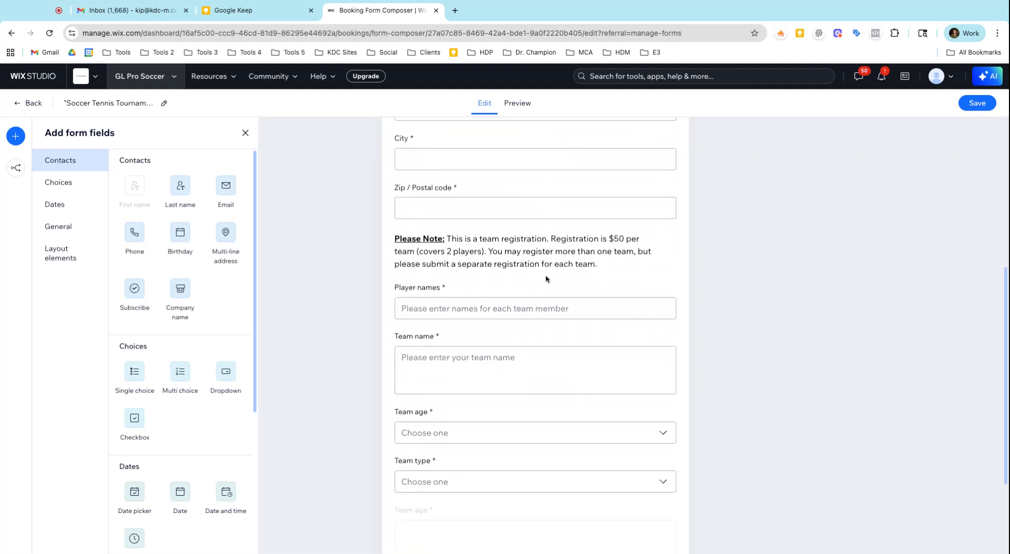
{"action": "scroll", "coordinate": [546, 279], "scroll_direction": "down", "scroll_amount": 3}
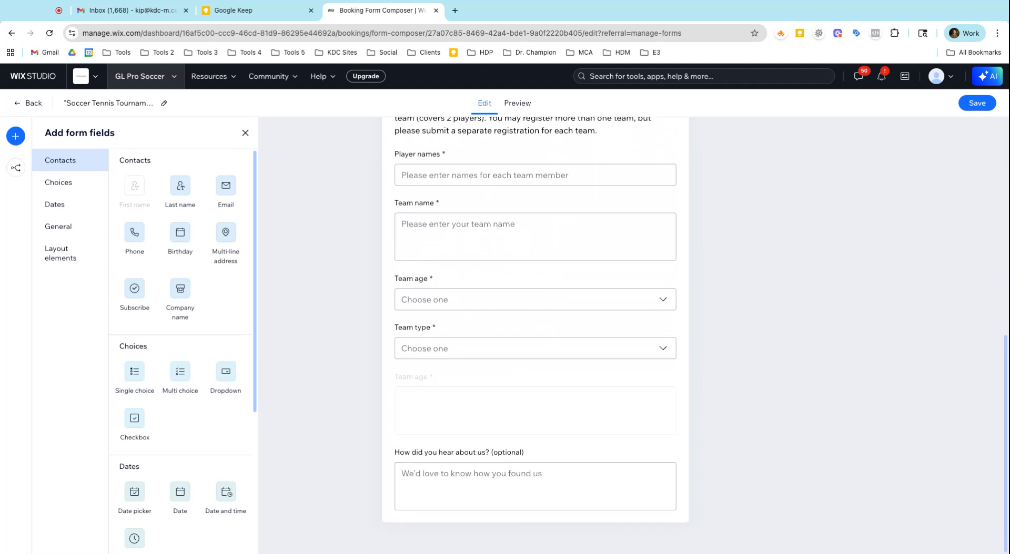
{"action": "scroll", "coordinate": [527, 266], "scroll_direction": "up", "scroll_amount": 3}
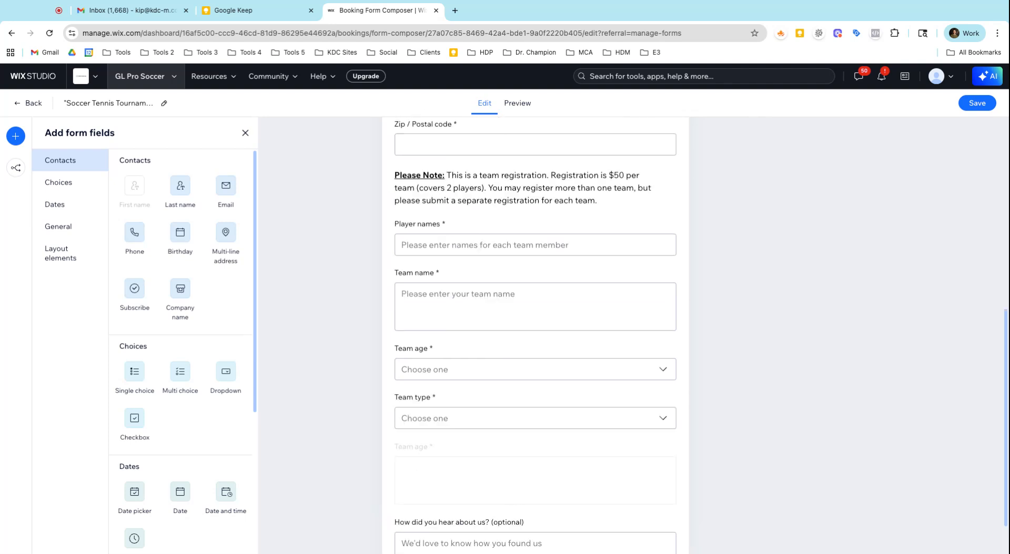
{"action": "left_click", "coordinate": [525, 282]}
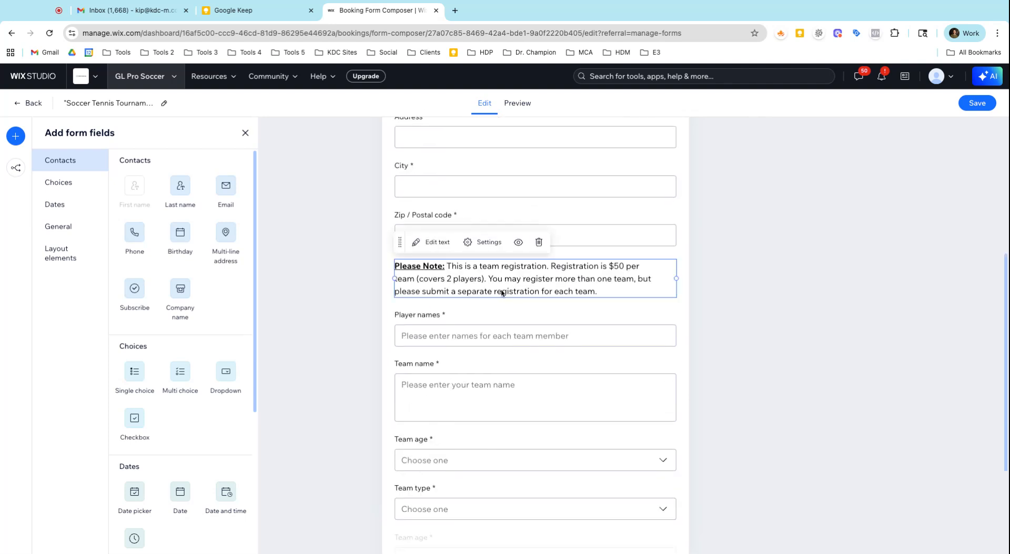
{"action": "scroll", "coordinate": [509, 289], "scroll_direction": "down", "scroll_amount": 1}
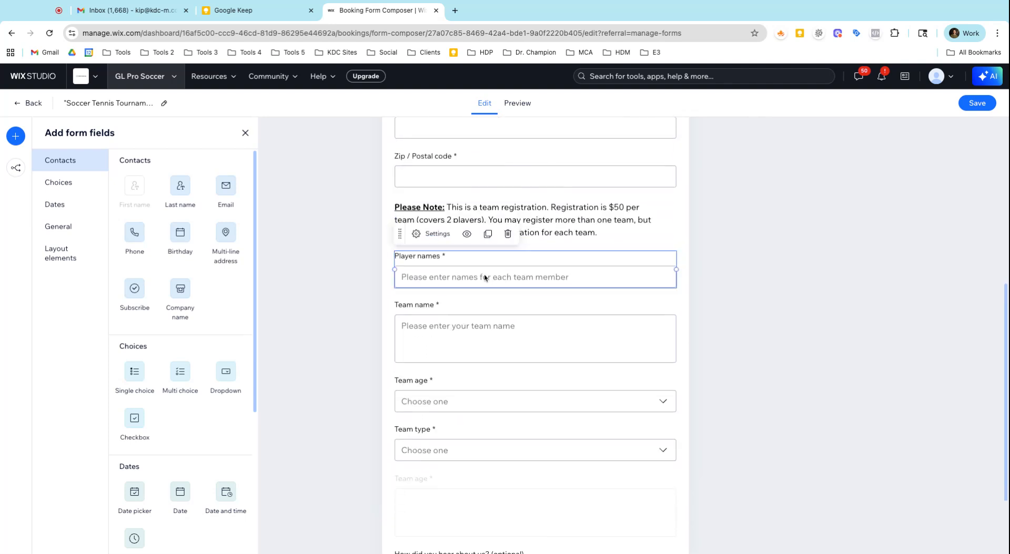
{"action": "scroll", "coordinate": [494, 342], "scroll_direction": "down", "scroll_amount": 1}
{"action": "left_click", "coordinate": [497, 376]}
{"action": "left_click", "coordinate": [503, 422]}
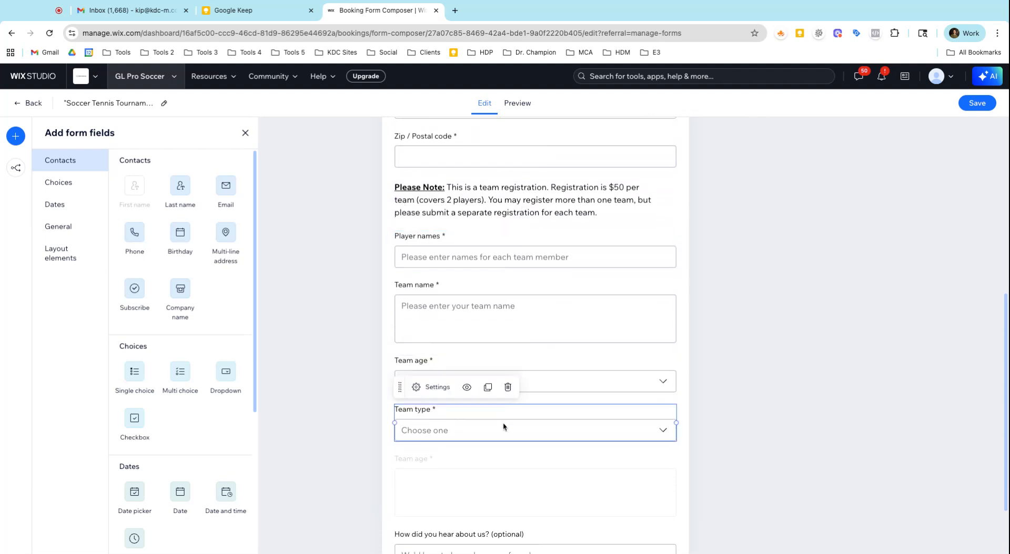
{"action": "scroll", "coordinate": [503, 422], "scroll_direction": "down", "scroll_amount": 2}
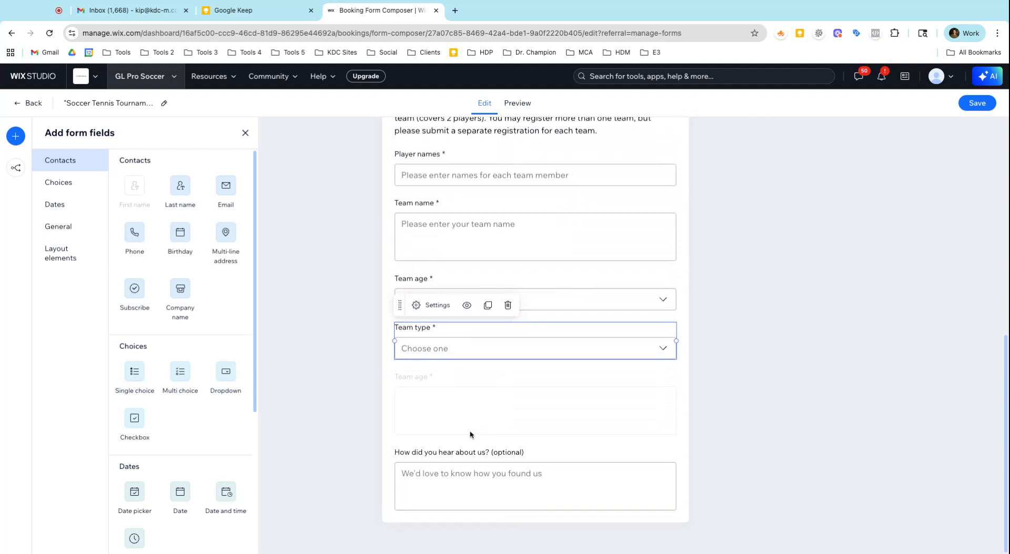
Look through the available form field types and the existing form layout, then leave the form editor.
{"action": "scroll", "coordinate": [227, 365], "scroll_direction": "down", "scroll_amount": 4}
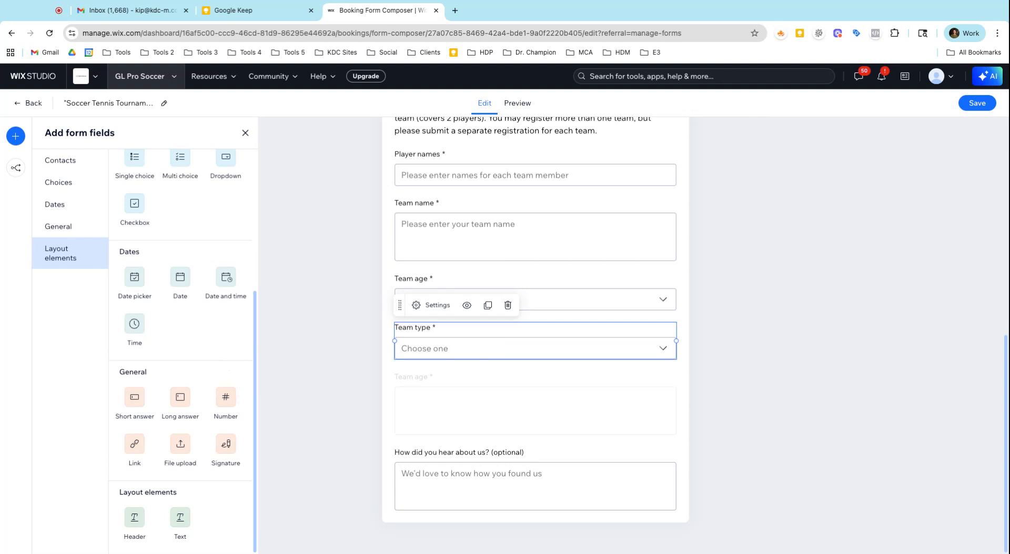
{"action": "scroll", "coordinate": [250, 364], "scroll_direction": "up", "scroll_amount": 4}
{"action": "scroll", "coordinate": [500, 300], "scroll_direction": "up", "scroll_amount": 8}
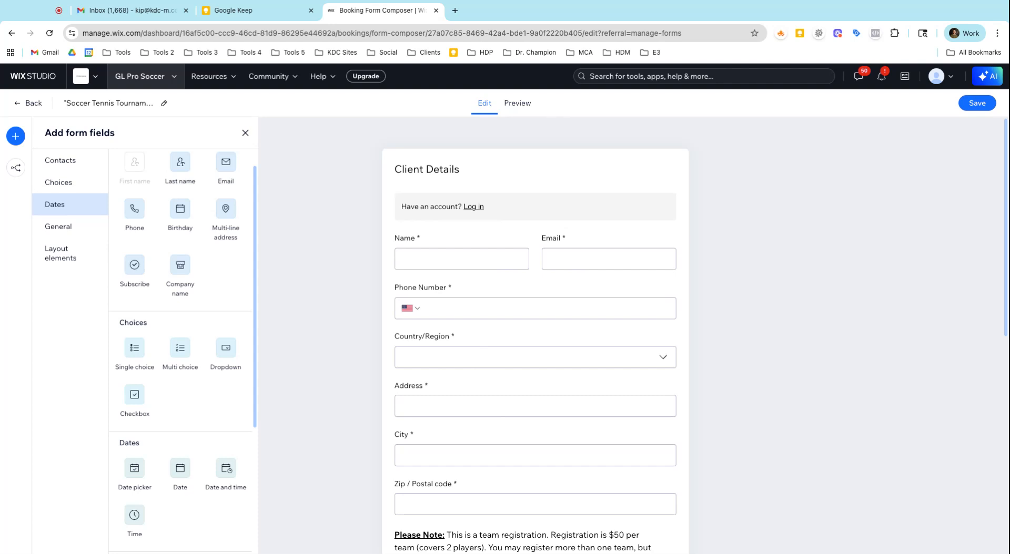
{"action": "scroll", "coordinate": [535, 335], "scroll_direction": "down", "scroll_amount": 8}
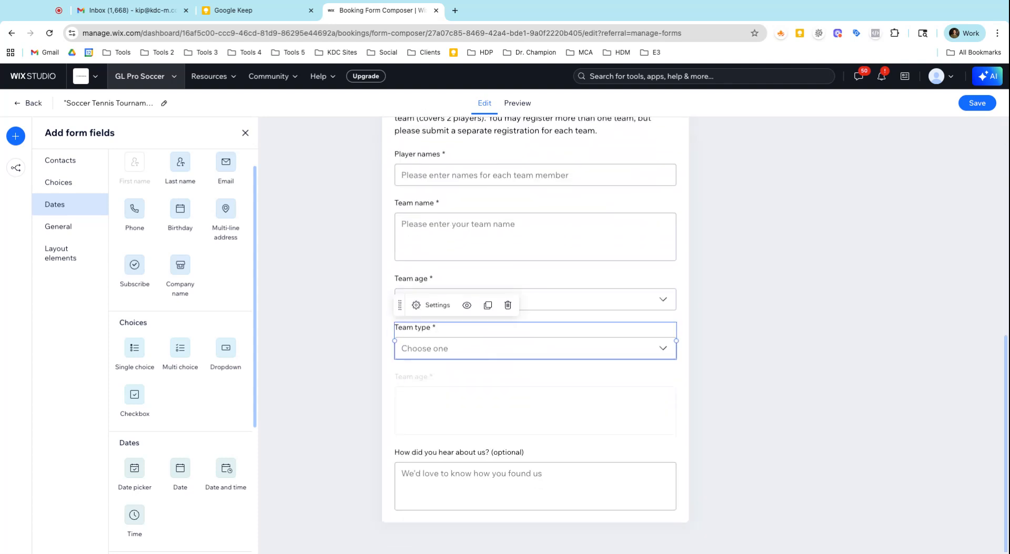
{"action": "scroll", "coordinate": [468, 376], "scroll_direction": "up", "scroll_amount": 3}
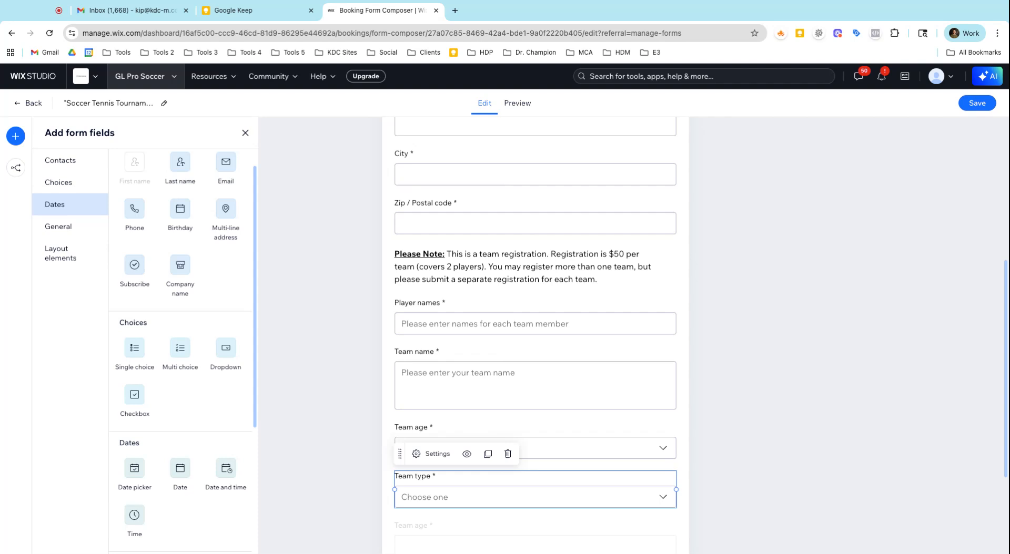
{"action": "scroll", "coordinate": [424, 397], "scroll_direction": "down", "scroll_amount": 3}
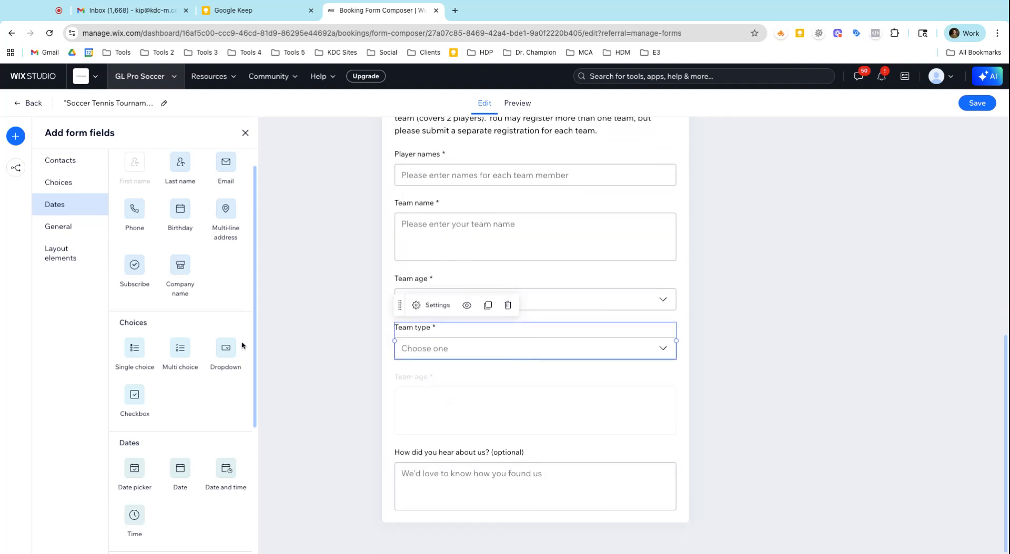
{"action": "scroll", "coordinate": [242, 345], "scroll_direction": "up", "scroll_amount": 1}
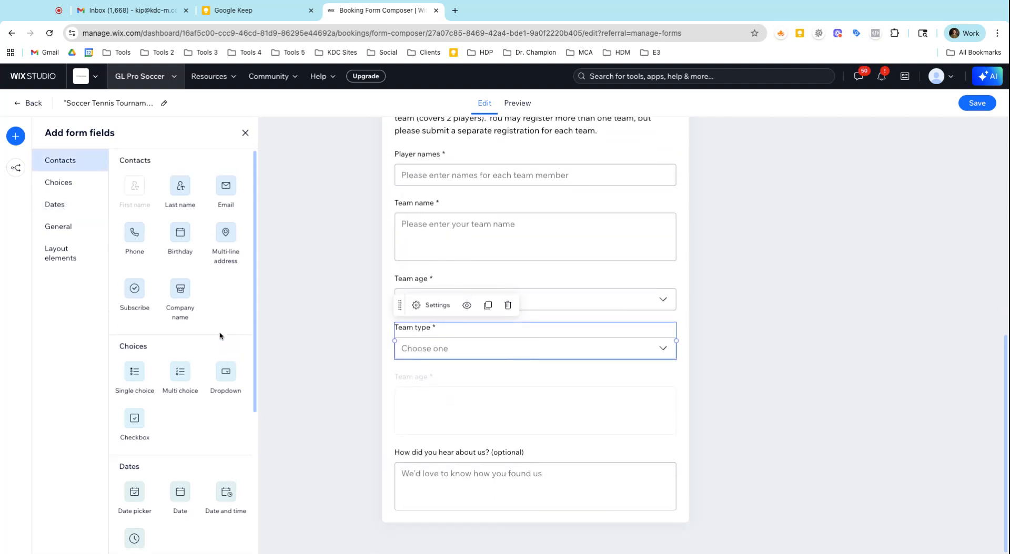
{"action": "left_click", "coordinate": [35, 103]}
Open the Soccer Tennis Tournament course dated Sep 5, 2025 from the booking services catalog.
{"action": "mouse_move", "coordinate": [77, 213]}
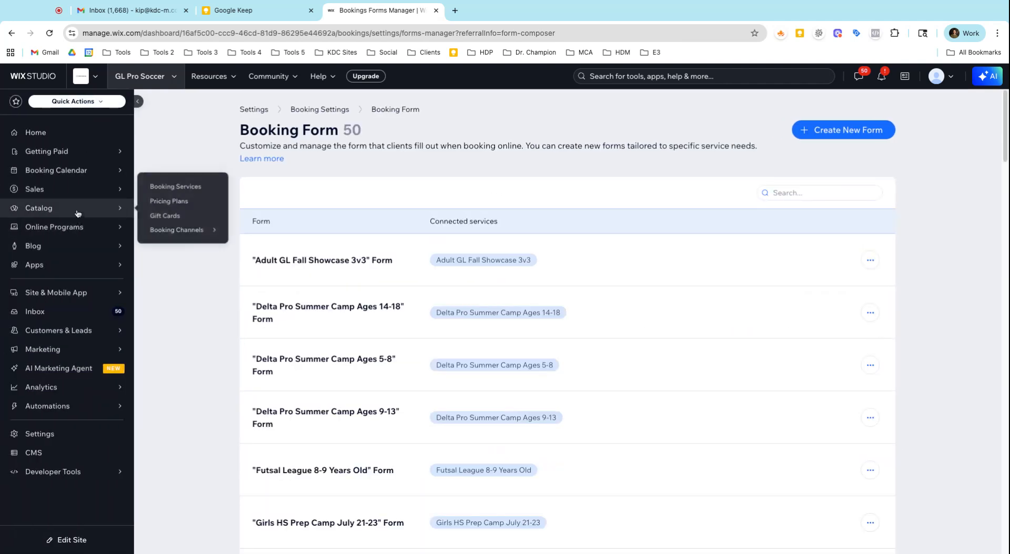
{"action": "left_click", "coordinate": [163, 194]}
{"action": "scroll", "coordinate": [326, 300], "scroll_direction": "down", "scroll_amount": 3}
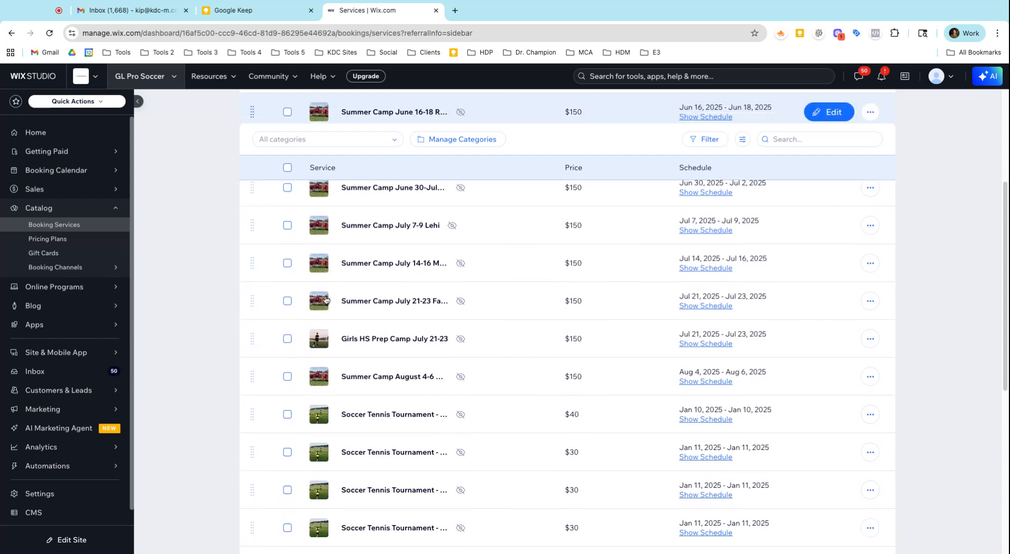
{"action": "scroll", "coordinate": [326, 300], "scroll_direction": "down", "scroll_amount": 3}
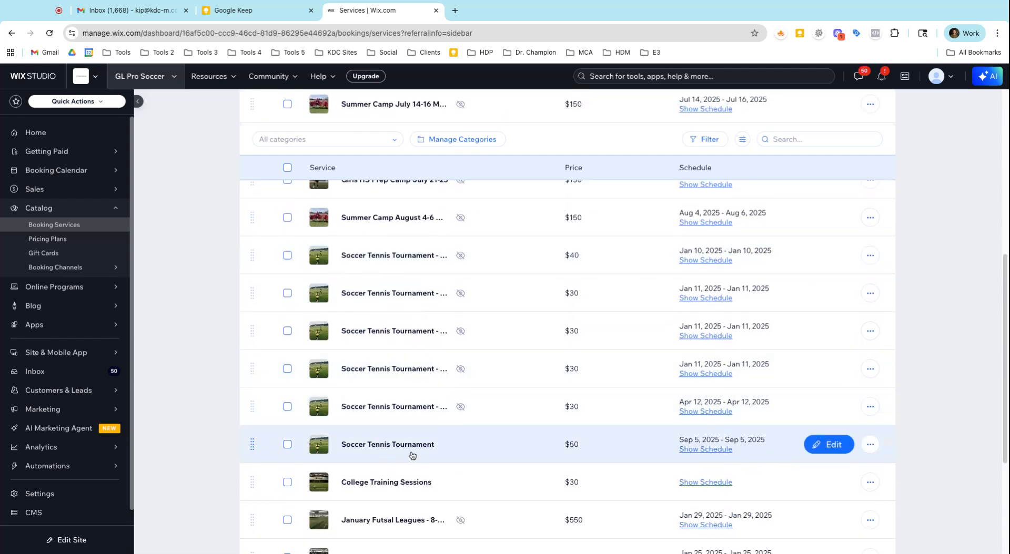
{"action": "left_click", "coordinate": [412, 455]}
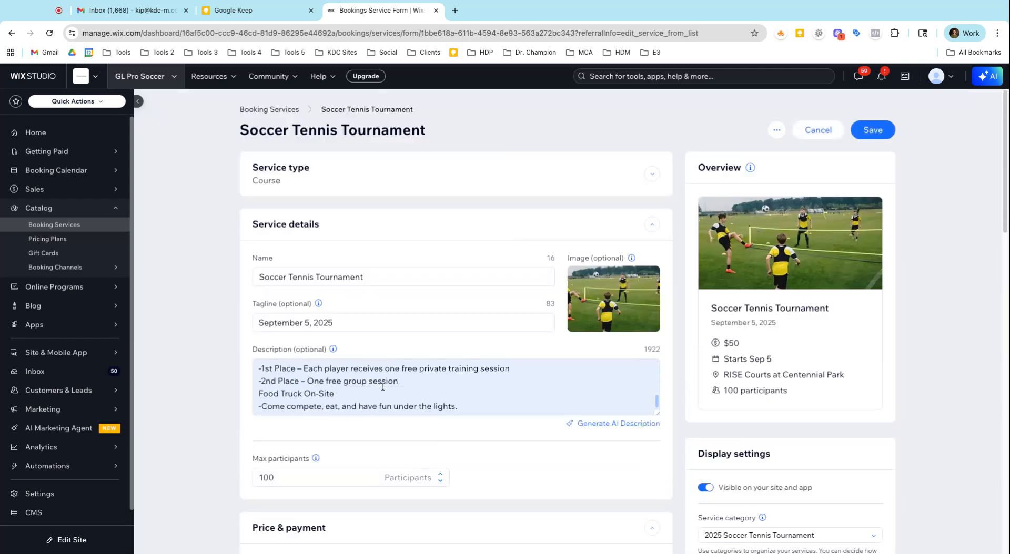
View the service's booking preferences and its Soccer Tennis Tournament booking policy, closing the policy without changes.
{"action": "scroll", "coordinate": [249, 346], "scroll_direction": "down", "scroll_amount": 12}
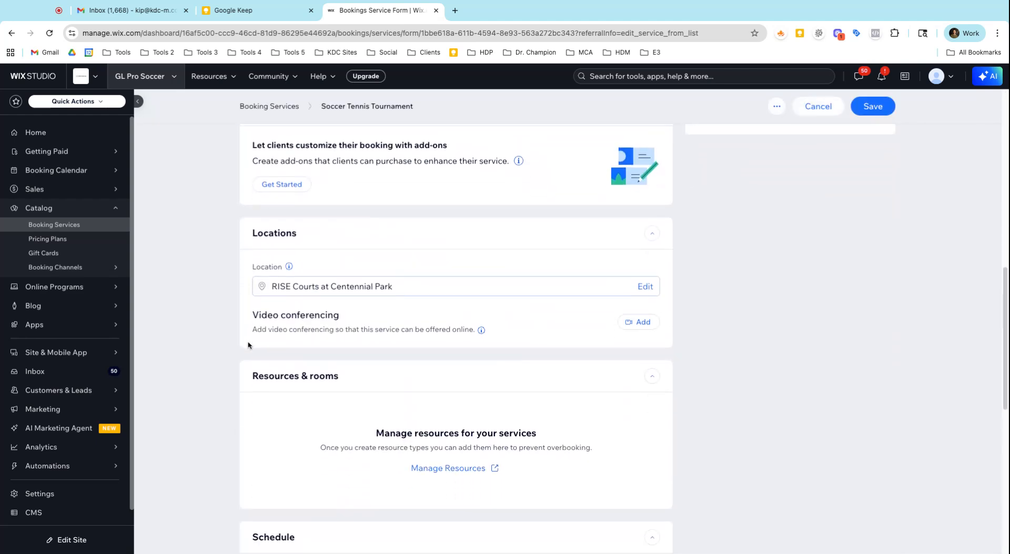
{"action": "scroll", "coordinate": [249, 346], "scroll_direction": "down", "scroll_amount": 3}
{"action": "scroll", "coordinate": [263, 347], "scroll_direction": "down", "scroll_amount": 5}
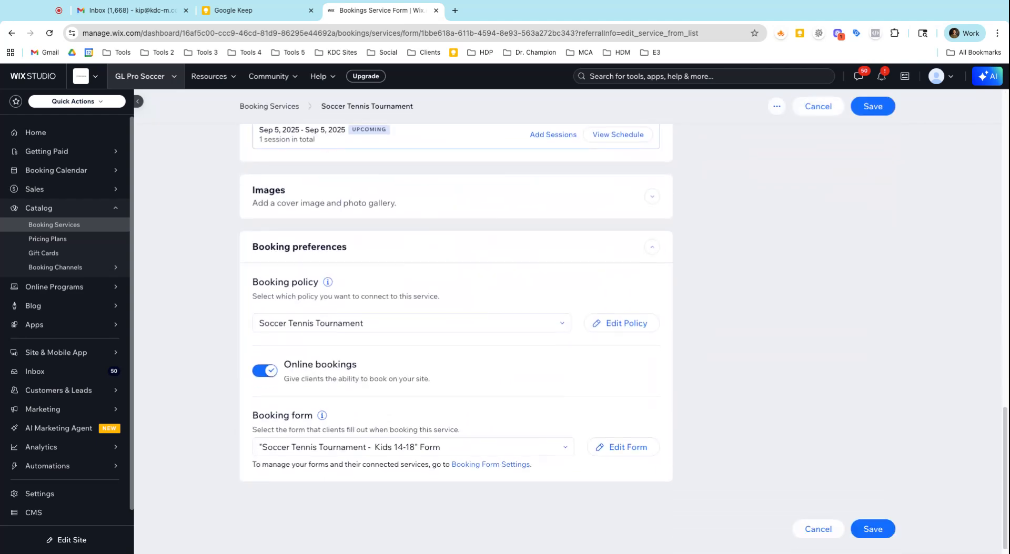
{"action": "left_click", "coordinate": [606, 323]}
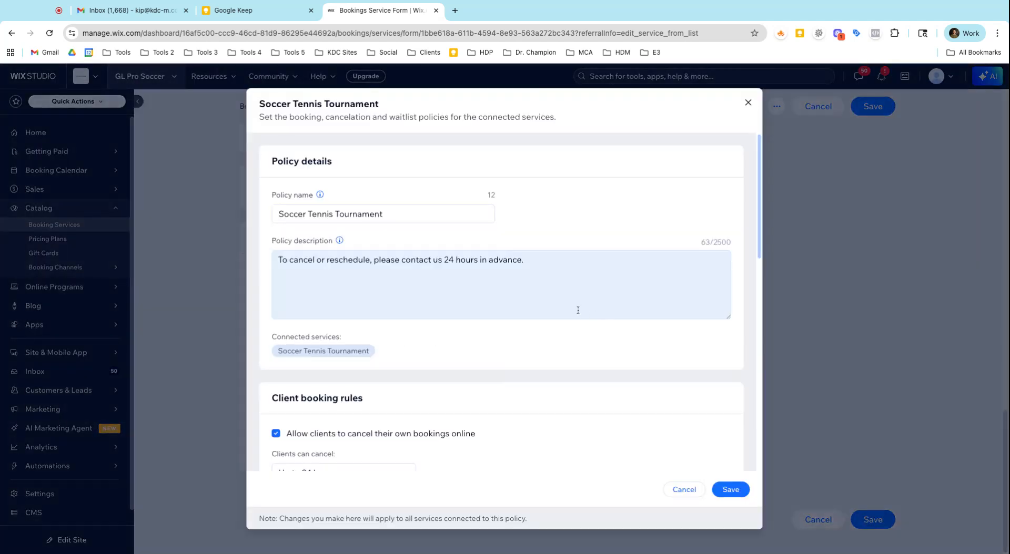
{"action": "left_click", "coordinate": [747, 103]}
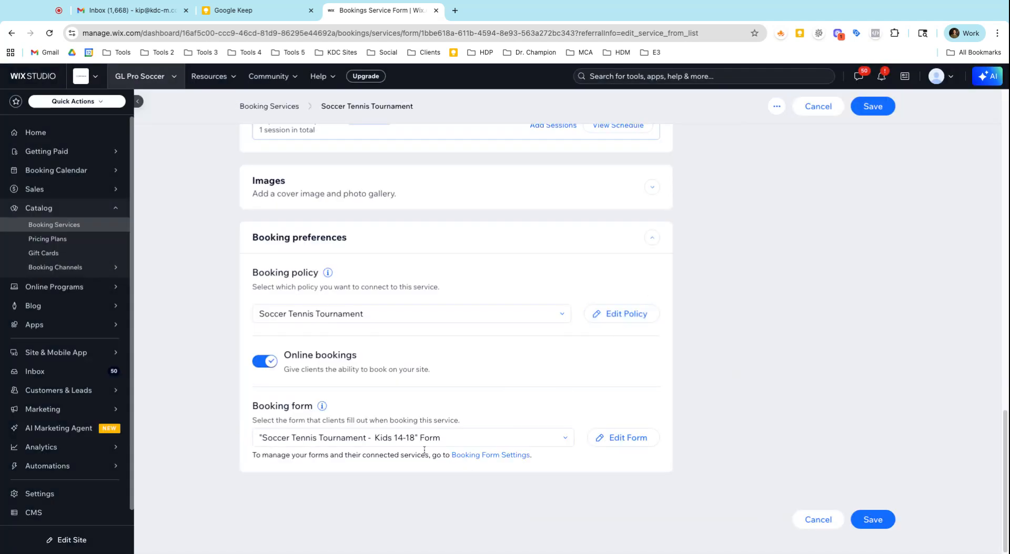
Open the service's connected booking form for editing and go to its team questions.
{"action": "left_click", "coordinate": [619, 445]}
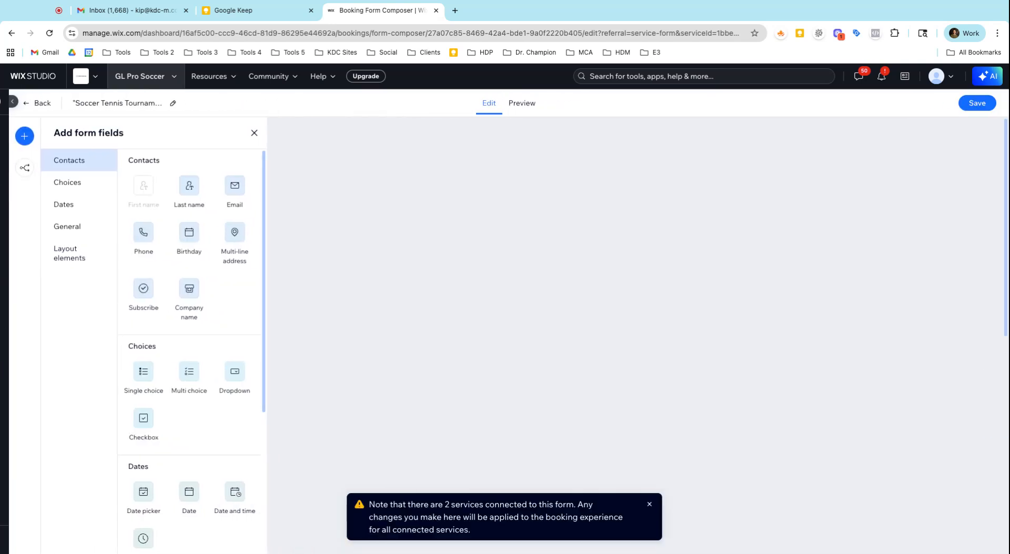
{"action": "scroll", "coordinate": [547, 356], "scroll_direction": "down", "scroll_amount": 8}
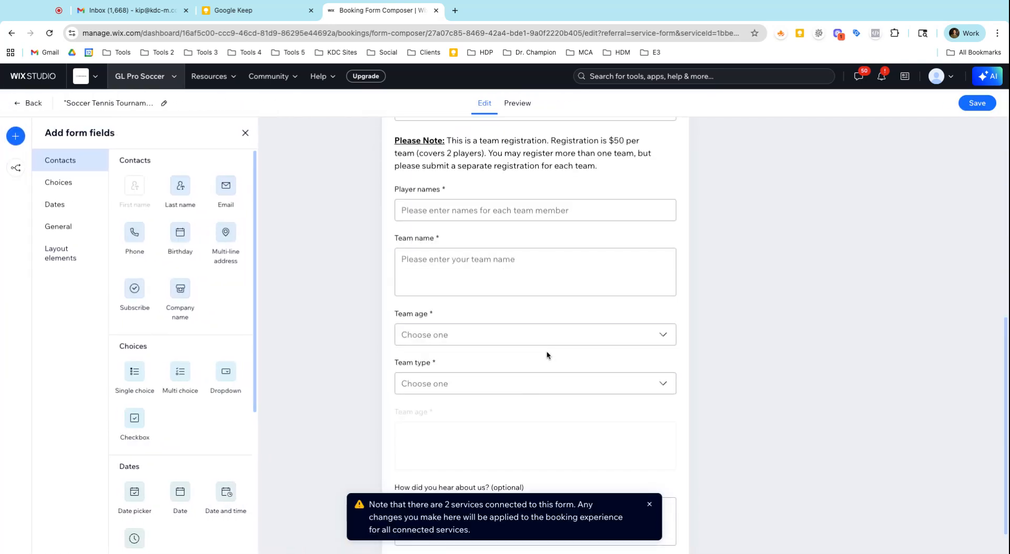
{"action": "scroll", "coordinate": [547, 355], "scroll_direction": "down", "scroll_amount": 1}
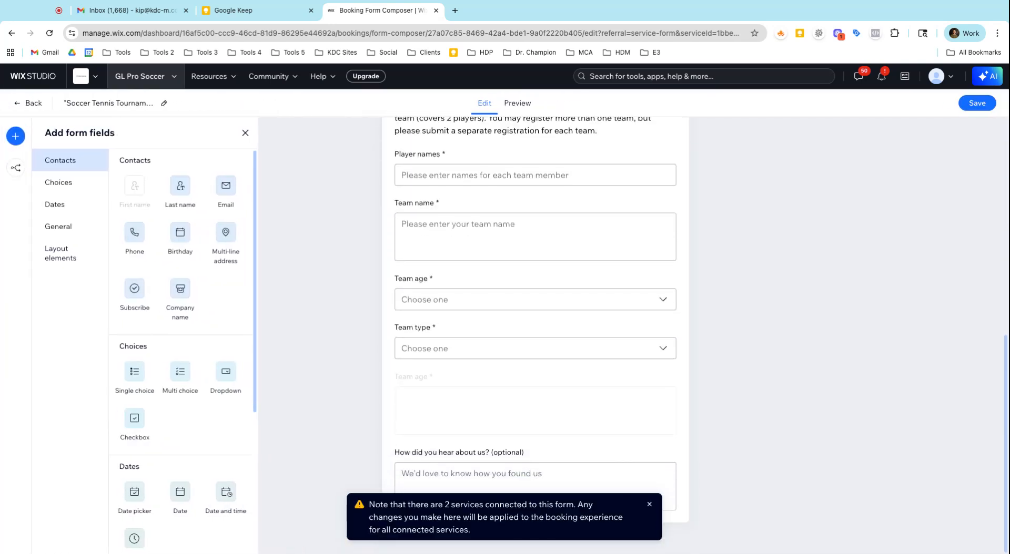
Check the notice about services connected to this form, then leave the form editor and return to the service's booking form setting.
{"action": "scroll", "coordinate": [602, 374], "scroll_direction": "up", "scroll_amount": 1}
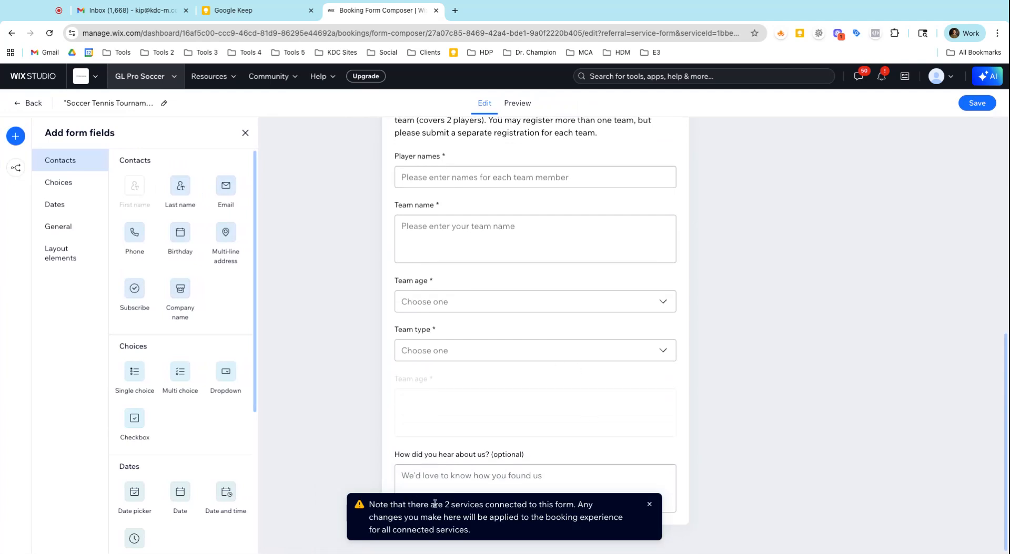
{"action": "left_click_drag", "start_coordinate": [430, 505], "coordinate": [522, 505]}
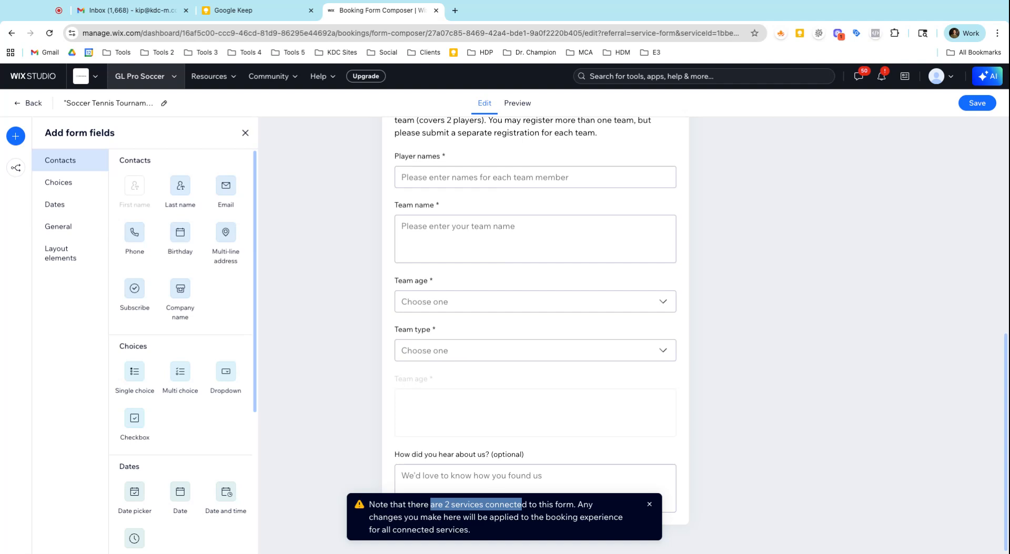
{"action": "left_click", "coordinate": [21, 106]}
{"action": "scroll", "coordinate": [342, 315], "scroll_direction": "down", "scroll_amount": 15}
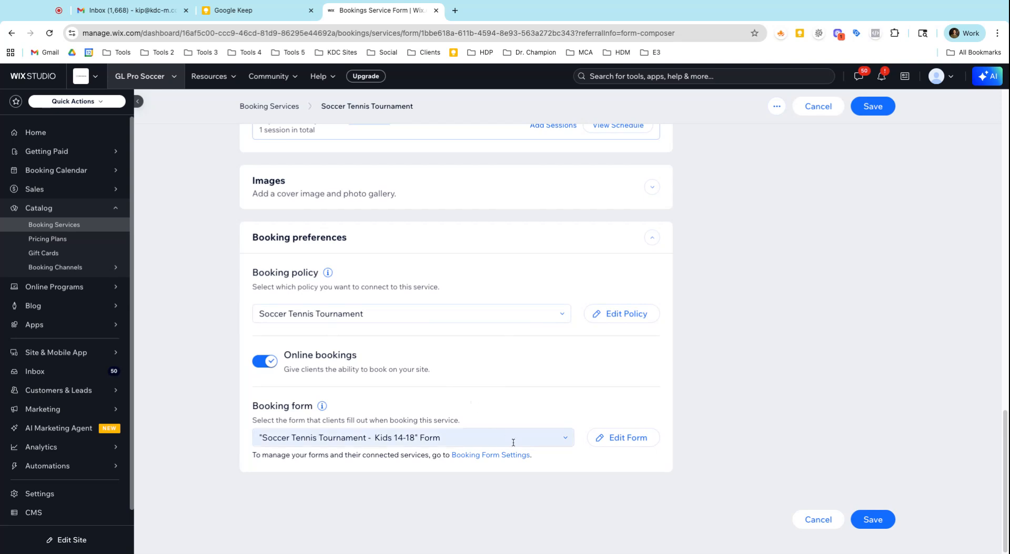
Look through the booking forms available for the Soccer Tennis Tournament service, keeping the current form selected.
{"action": "left_click", "coordinate": [565, 442]}
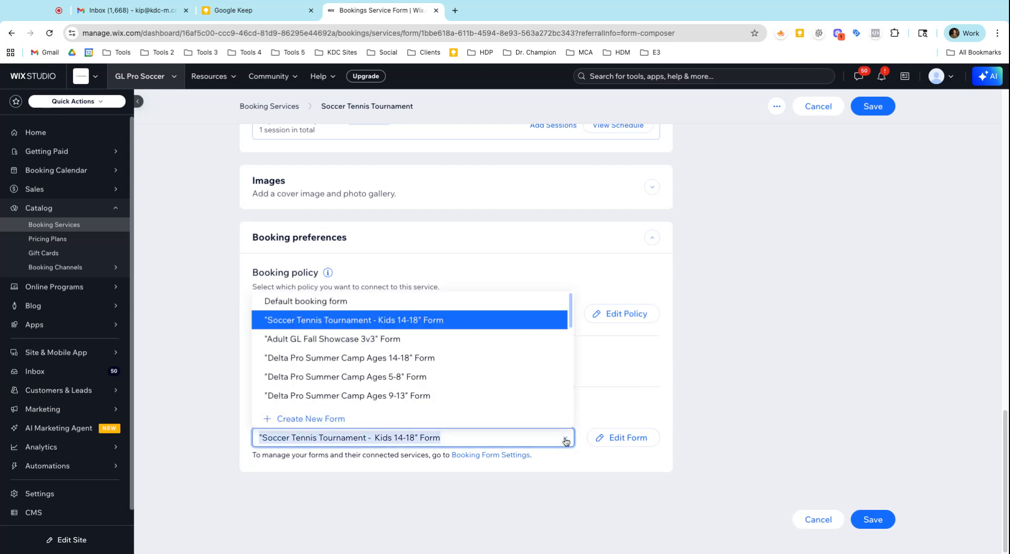
{"action": "scroll", "coordinate": [458, 388], "scroll_direction": "down", "scroll_amount": 5}
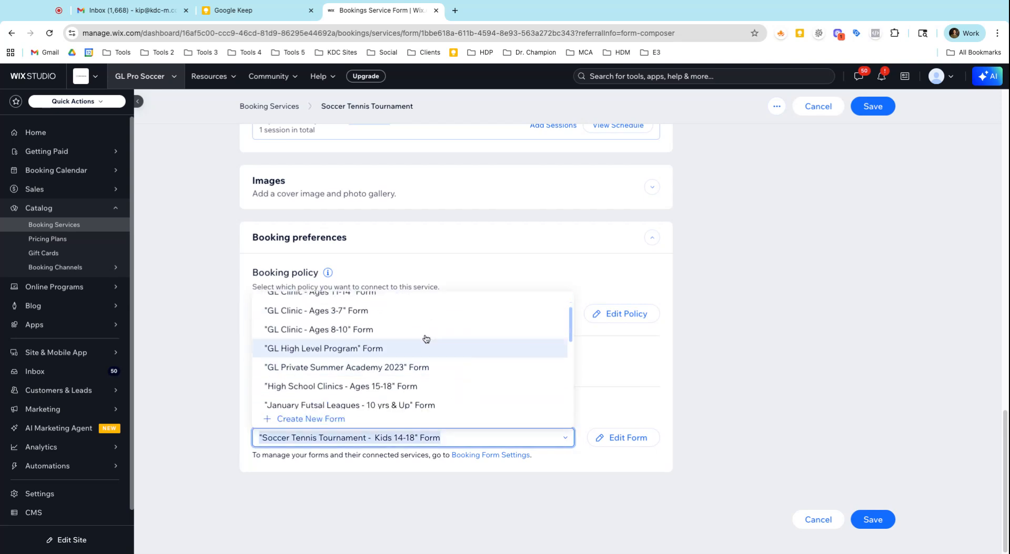
{"action": "scroll", "coordinate": [426, 347], "scroll_direction": "down", "scroll_amount": 2}
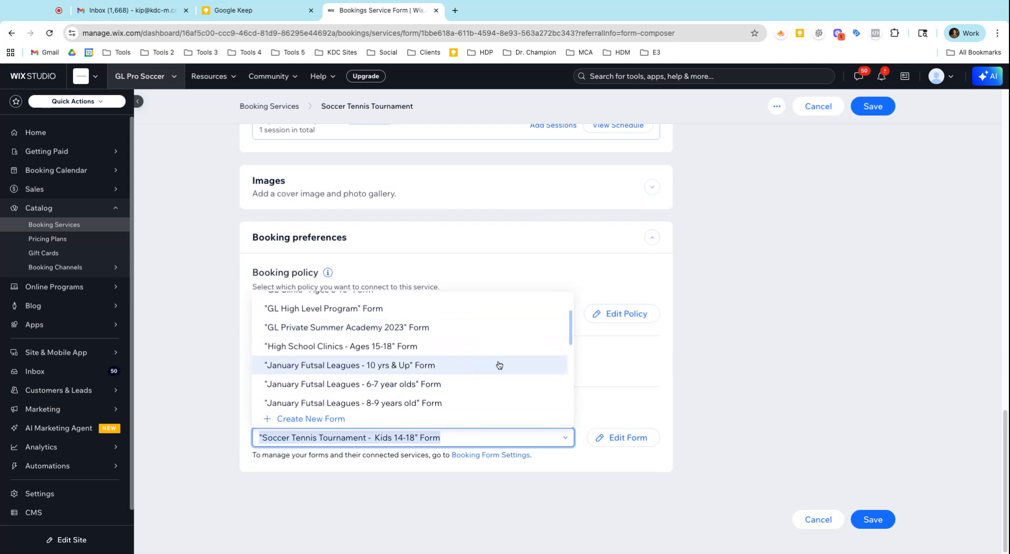
{"action": "scroll", "coordinate": [500, 365], "scroll_direction": "down", "scroll_amount": 10}
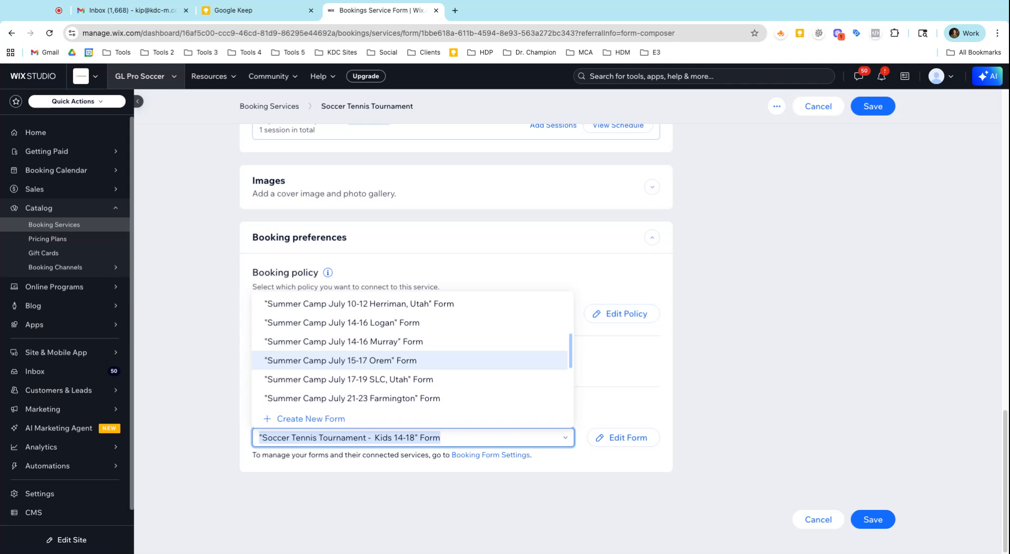
{"action": "left_click", "coordinate": [740, 384]}
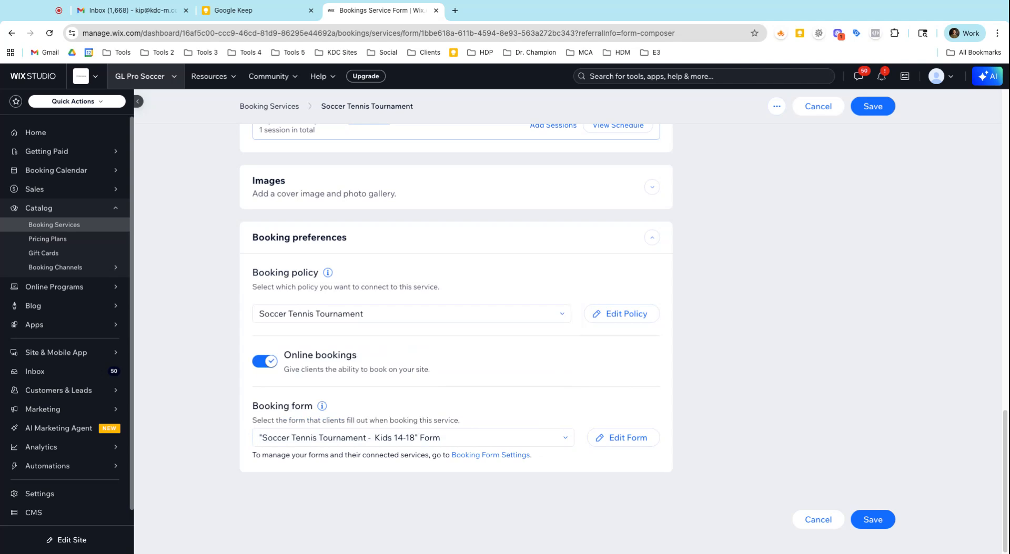
Review the Soccer Tennis Tournament booking policy from its details to its payment and fee rules, closing it without changes.
{"action": "left_click", "coordinate": [542, 319]}
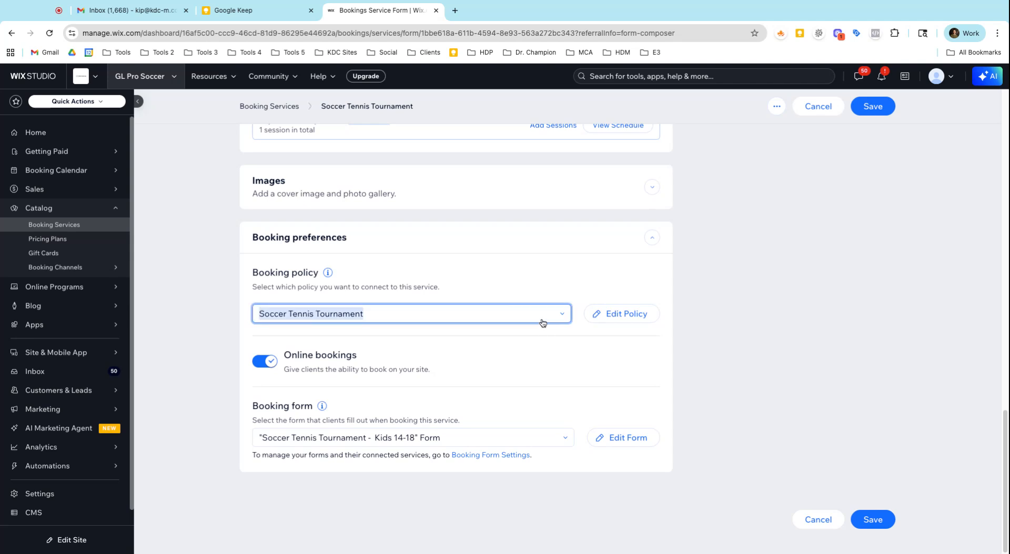
{"action": "left_click", "coordinate": [542, 334]}
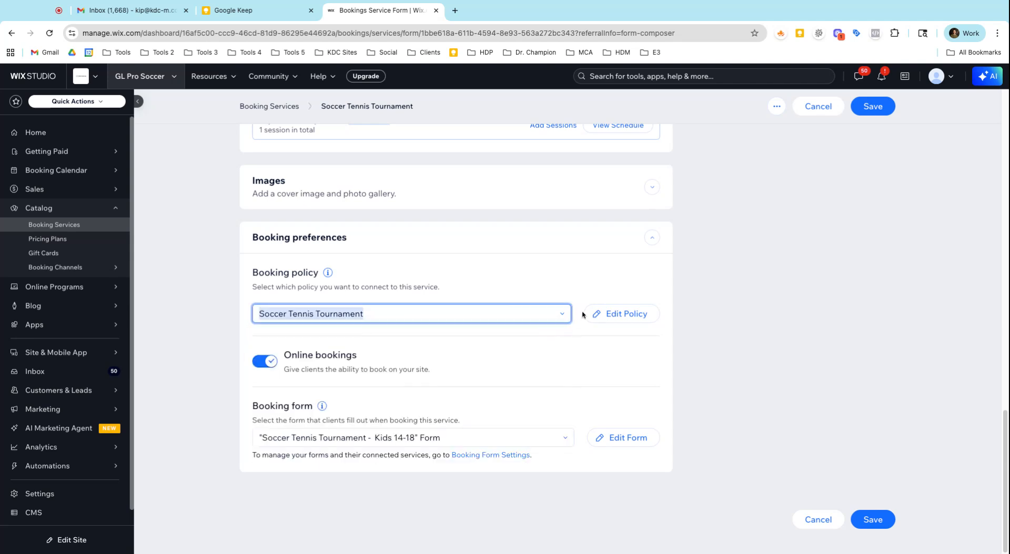
{"action": "left_click", "coordinate": [614, 314]}
{"action": "scroll", "coordinate": [605, 324], "scroll_direction": "down", "scroll_amount": 10}
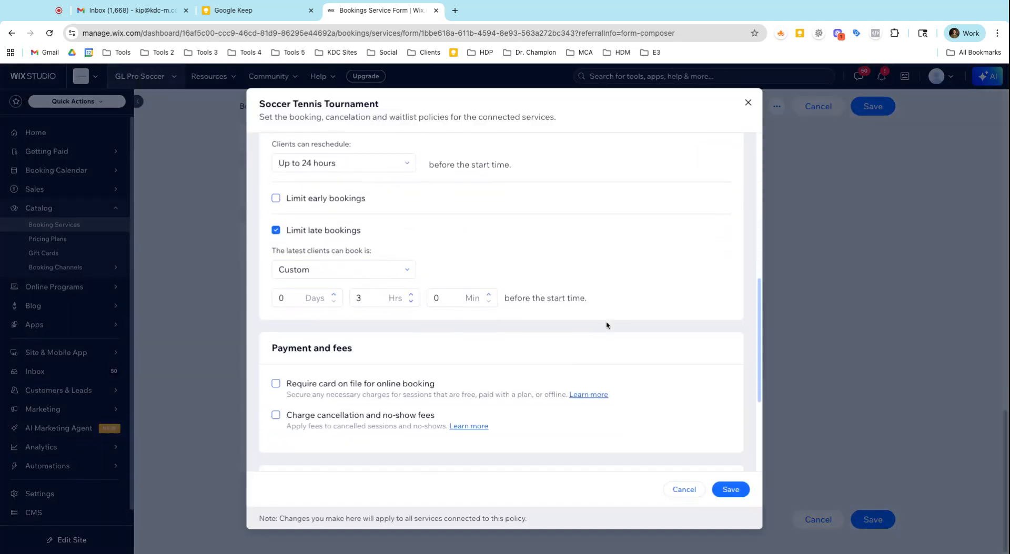
{"action": "scroll", "coordinate": [606, 325], "scroll_direction": "up", "scroll_amount": 10}
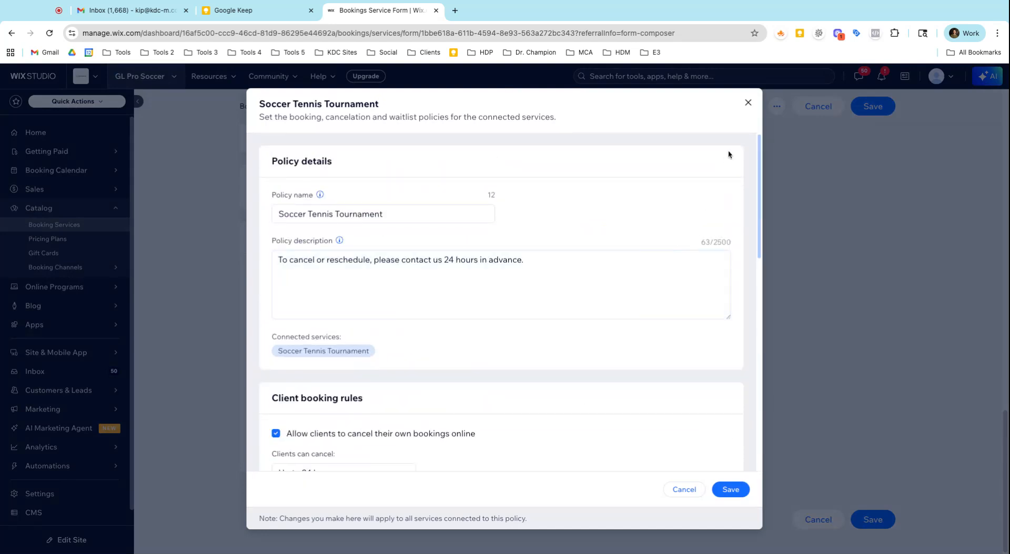
{"action": "left_click", "coordinate": [748, 103]}
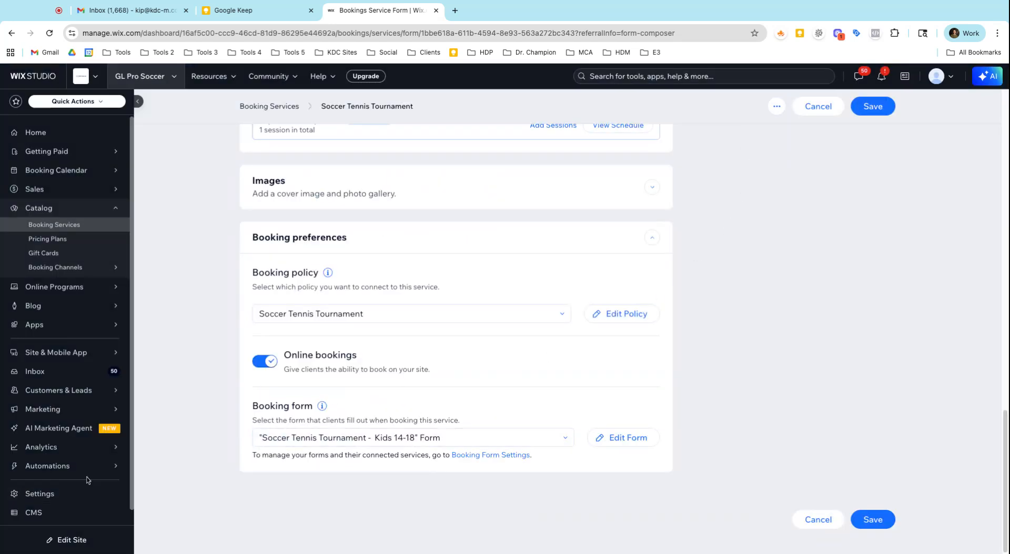
Leave the service without saving and open Booking settings from the site's business solutions settings.
{"action": "left_click", "coordinate": [64, 500]}
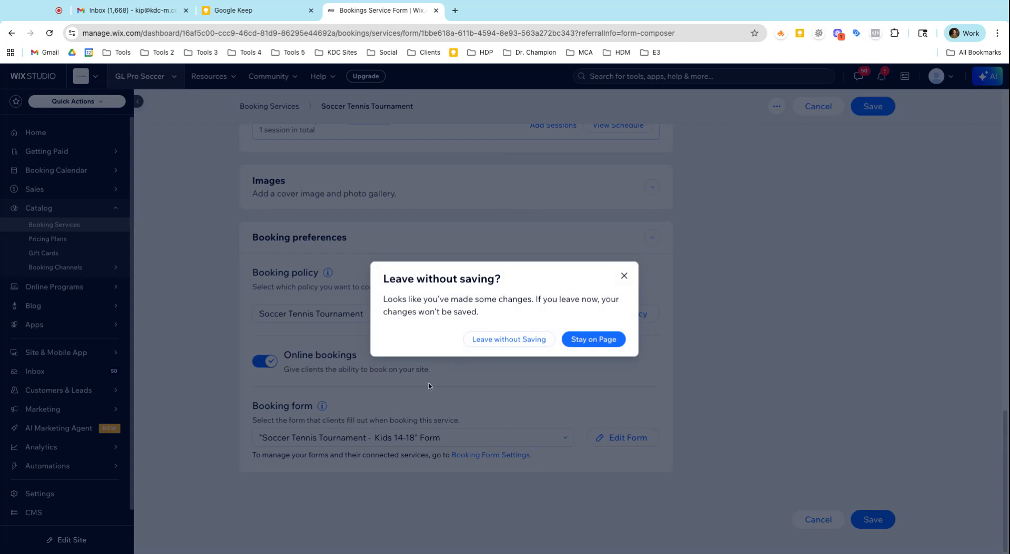
{"action": "left_click", "coordinate": [489, 340]}
{"action": "scroll", "coordinate": [466, 363], "scroll_direction": "down", "scroll_amount": 5}
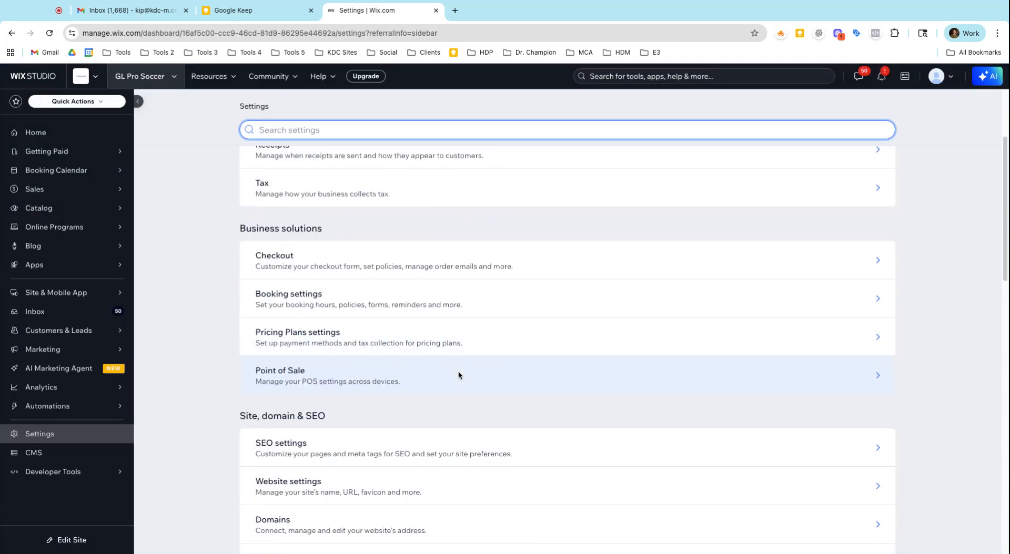
{"action": "scroll", "coordinate": [458, 375], "scroll_direction": "down", "scroll_amount": 4}
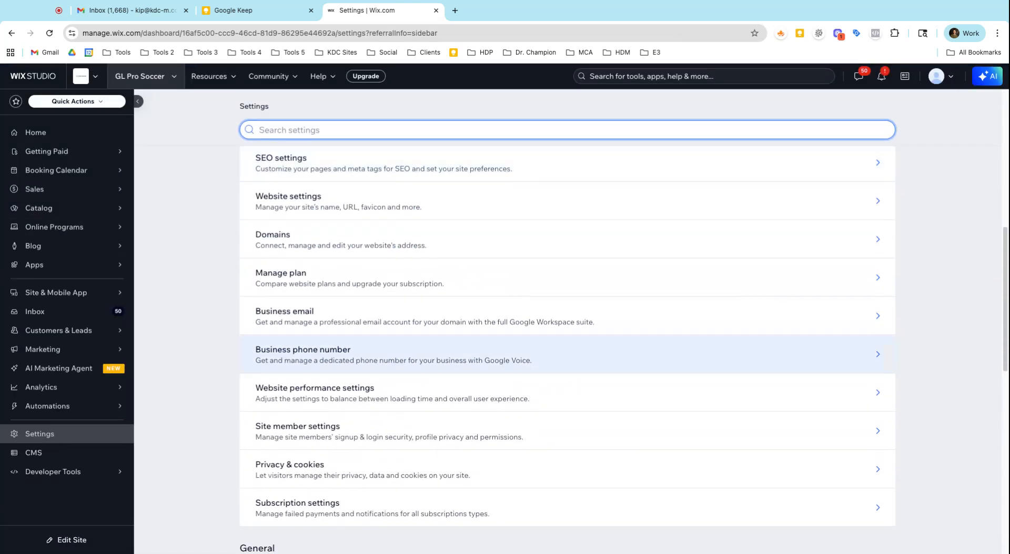
{"action": "scroll", "coordinate": [456, 365], "scroll_direction": "up", "scroll_amount": 10}
{"action": "scroll", "coordinate": [457, 365], "scroll_direction": "down", "scroll_amount": 8}
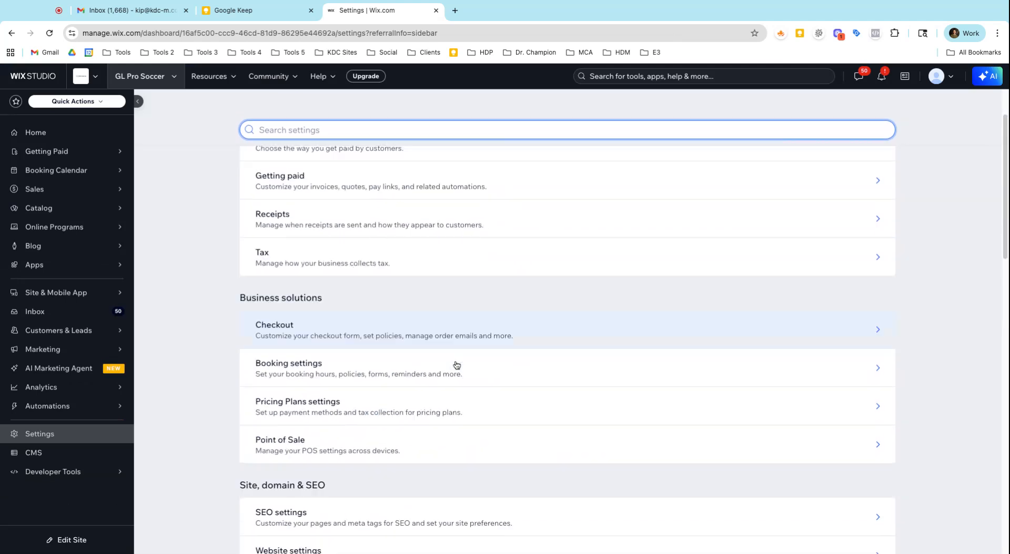
{"action": "scroll", "coordinate": [456, 365], "scroll_direction": "up", "scroll_amount": 2}
{"action": "left_click", "coordinate": [373, 238]}
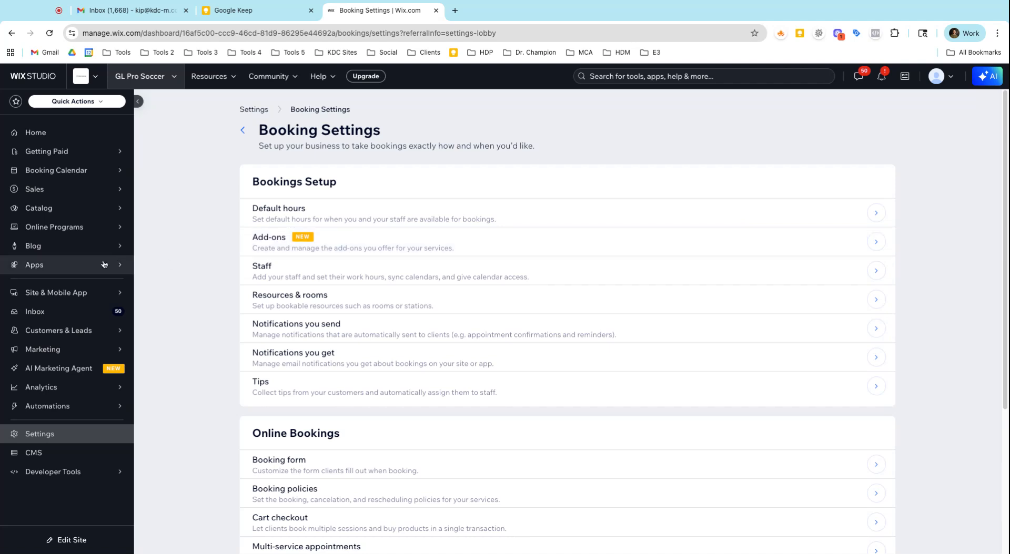
Open the Manage Apps page and look through the installed apps and Wix business solutions.
{"action": "mouse_move", "coordinate": [103, 265]}
{"action": "left_click", "coordinate": [158, 262]}
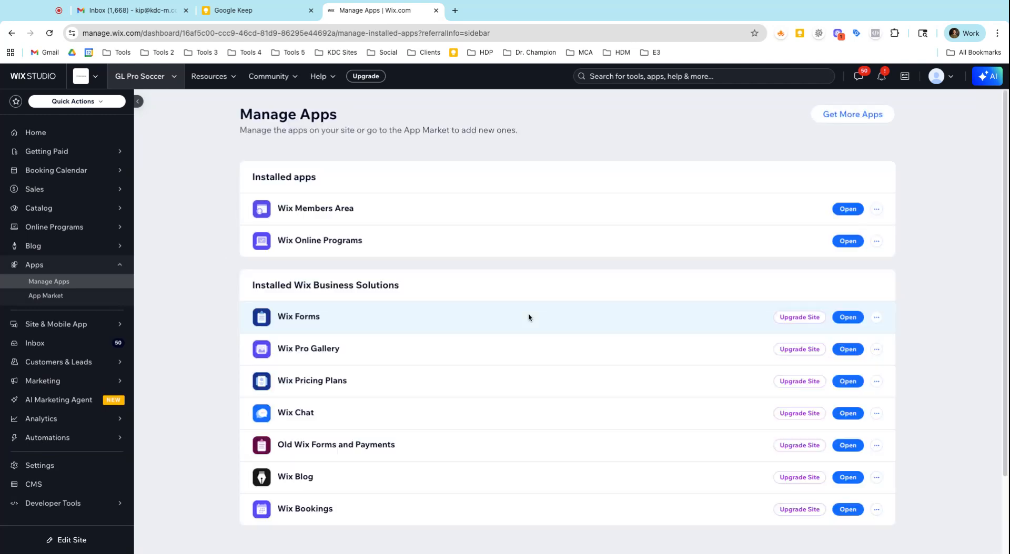
{"action": "scroll", "coordinate": [528, 340], "scroll_direction": "down", "scroll_amount": 1}
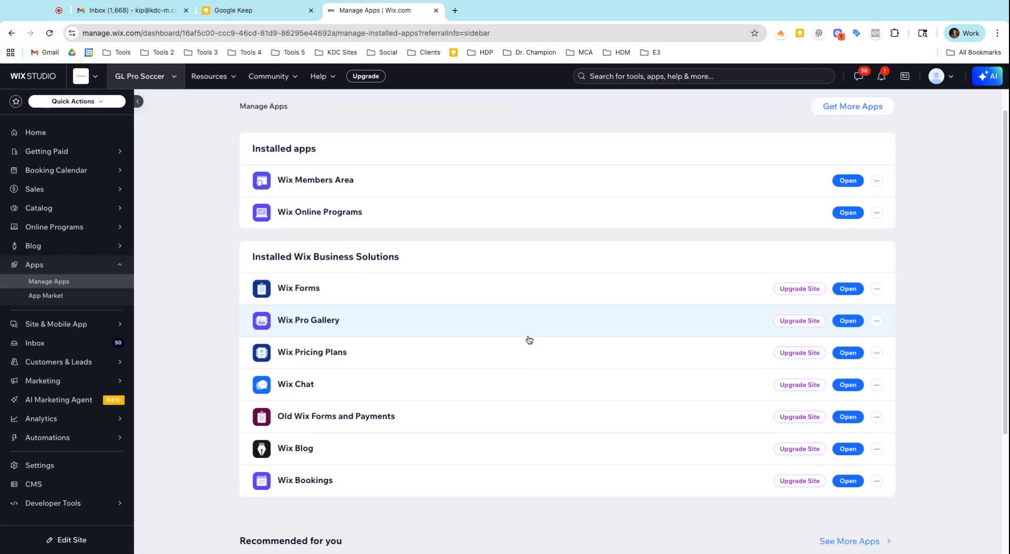
{"action": "scroll", "coordinate": [399, 467], "scroll_direction": "down", "scroll_amount": 1}
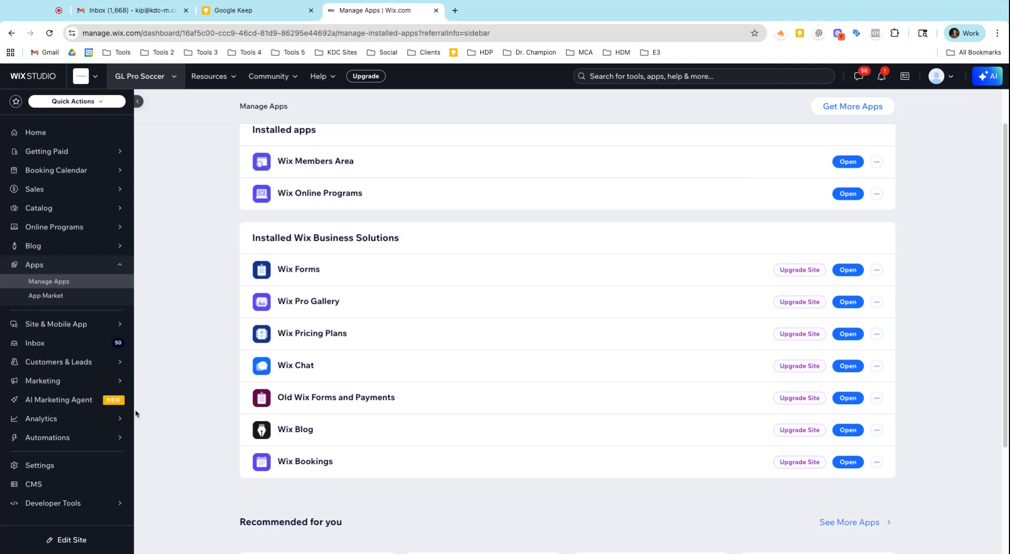
Open the Booking form manager from the site's Booking settings and look through the forms and their connected services.
{"action": "left_click", "coordinate": [63, 465]}
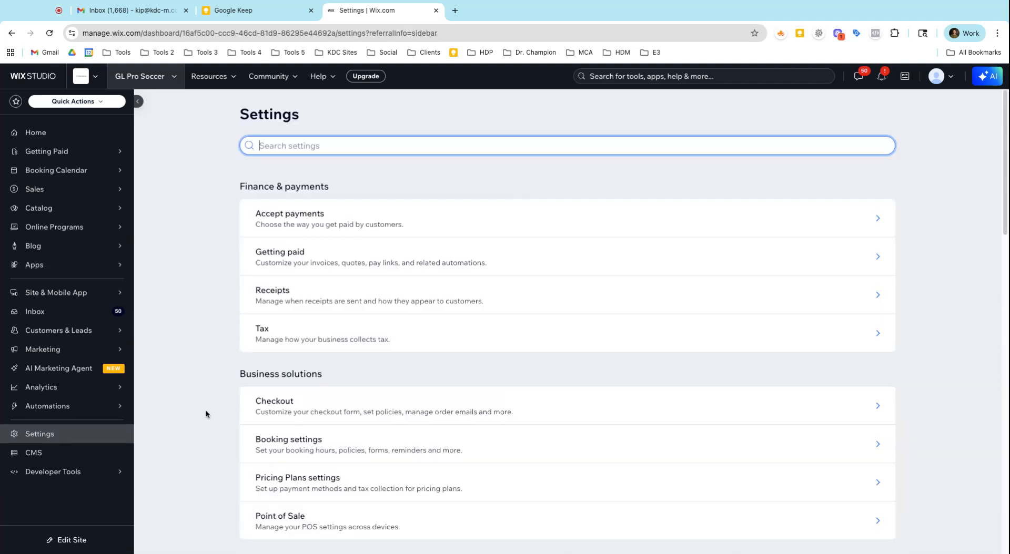
{"action": "scroll", "coordinate": [368, 337], "scroll_direction": "down", "scroll_amount": 5}
{"action": "left_click", "coordinate": [333, 298]}
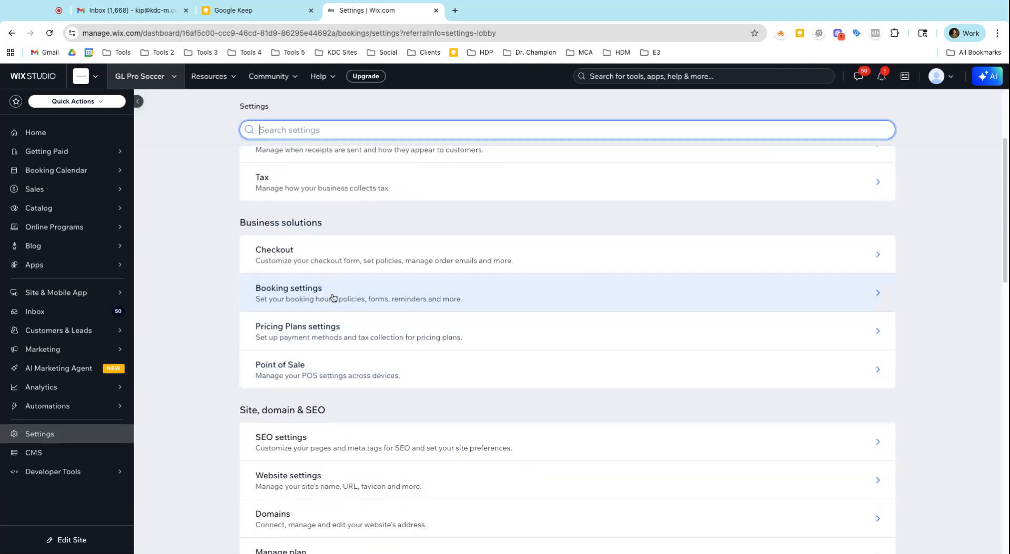
{"action": "scroll", "coordinate": [334, 337], "scroll_direction": "down", "scroll_amount": 2}
{"action": "scroll", "coordinate": [335, 357], "scroll_direction": "down", "scroll_amount": 2}
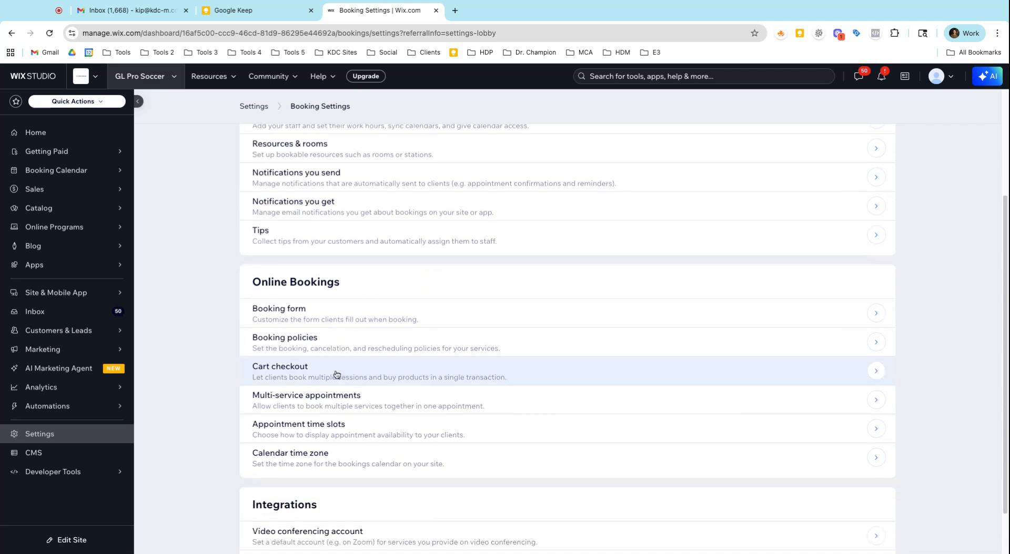
{"action": "left_click", "coordinate": [334, 320]}
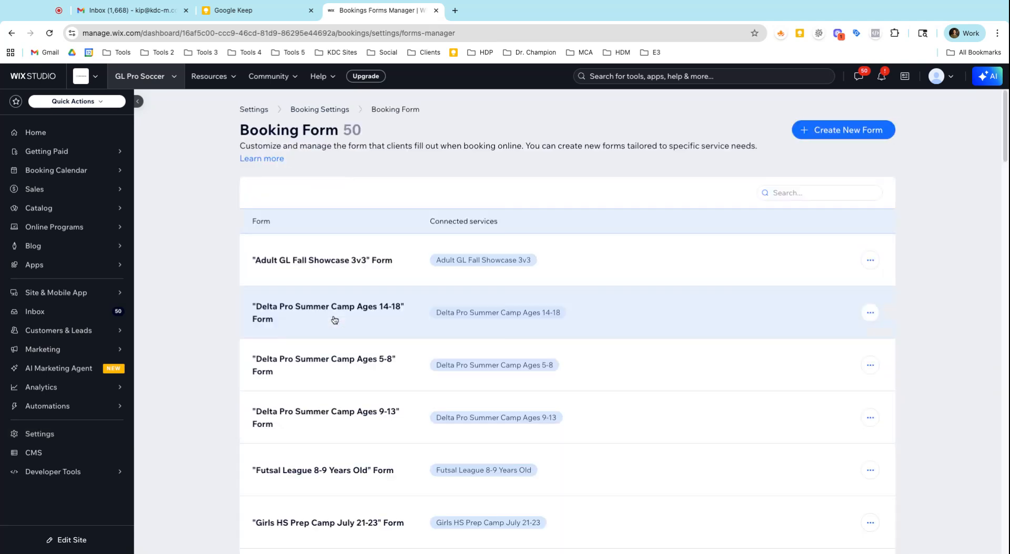
{"action": "scroll", "coordinate": [378, 326], "scroll_direction": "down", "scroll_amount": 6}
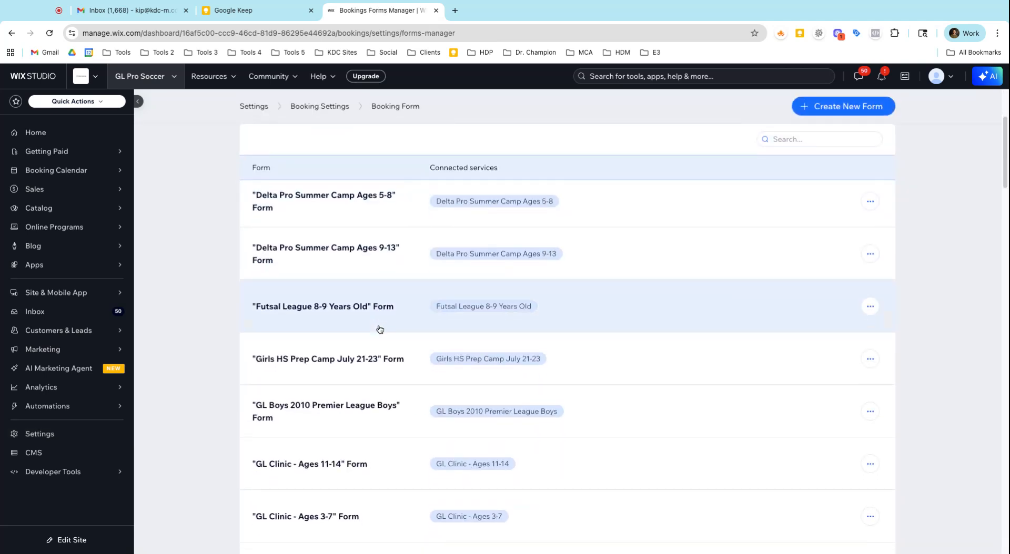
{"action": "scroll", "coordinate": [380, 329], "scroll_direction": "up", "scroll_amount": 6}
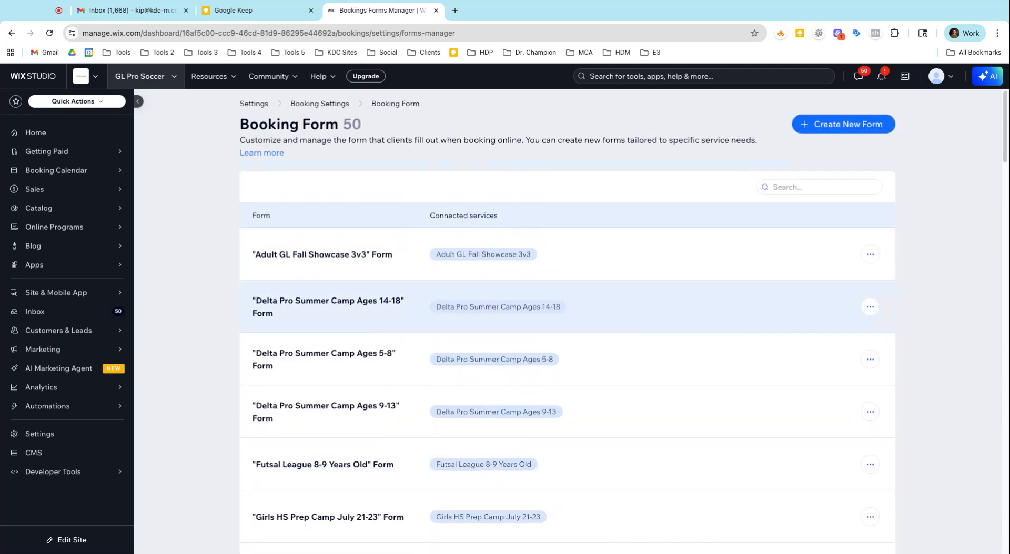